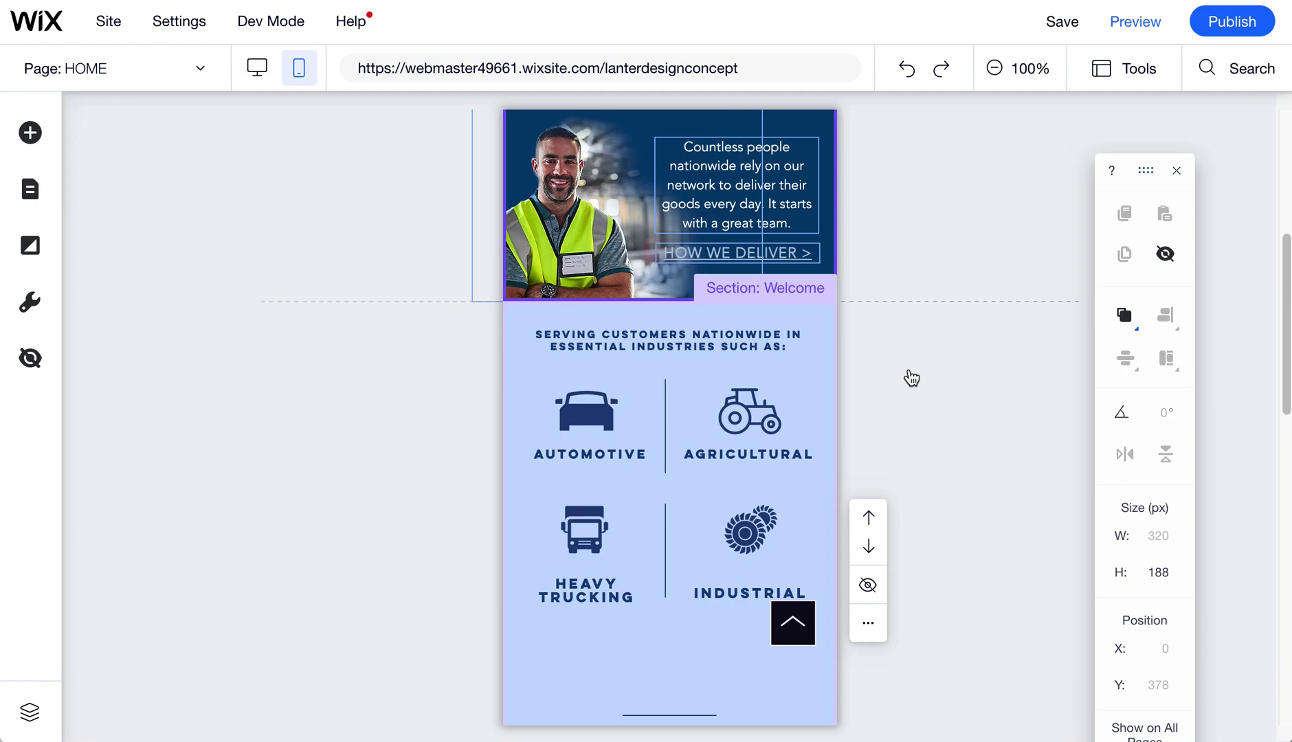
# Select the Serving customers industries section, then switch the editor to the desktop layout
pyautogui.click(616, 413)
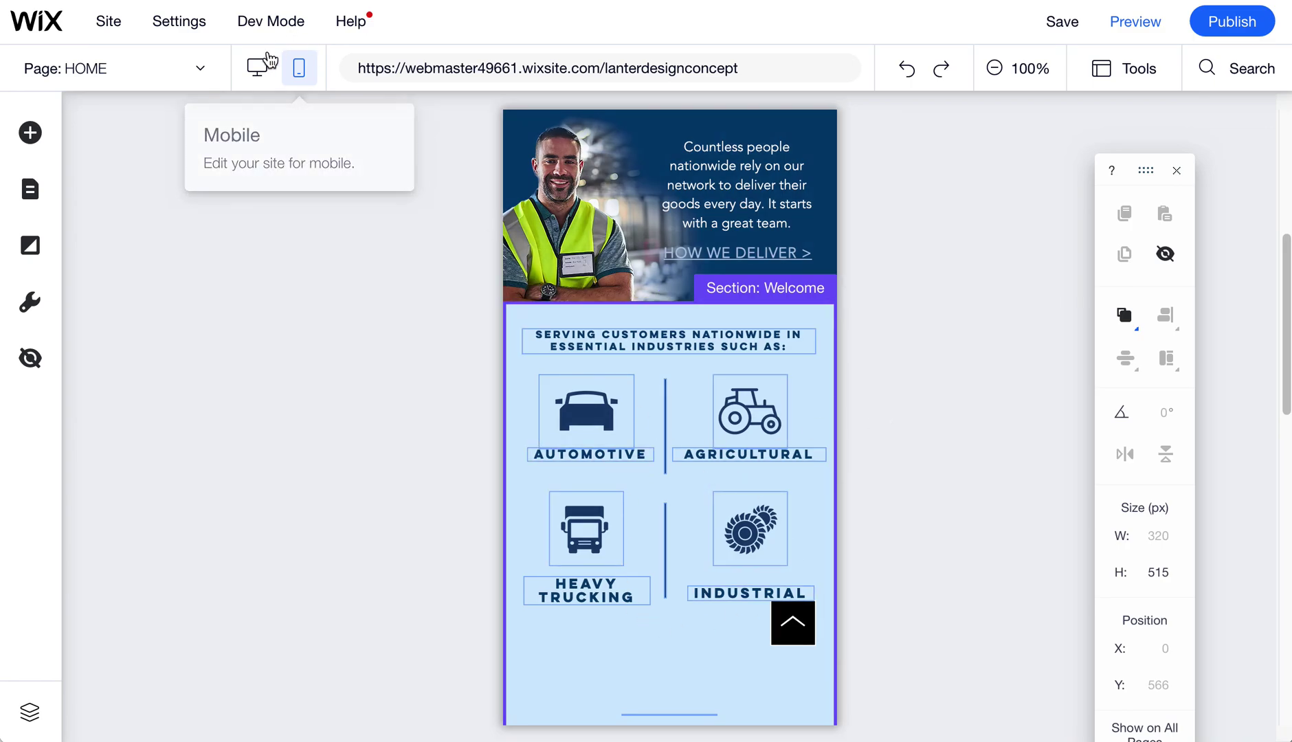
pyautogui.click(257, 67)
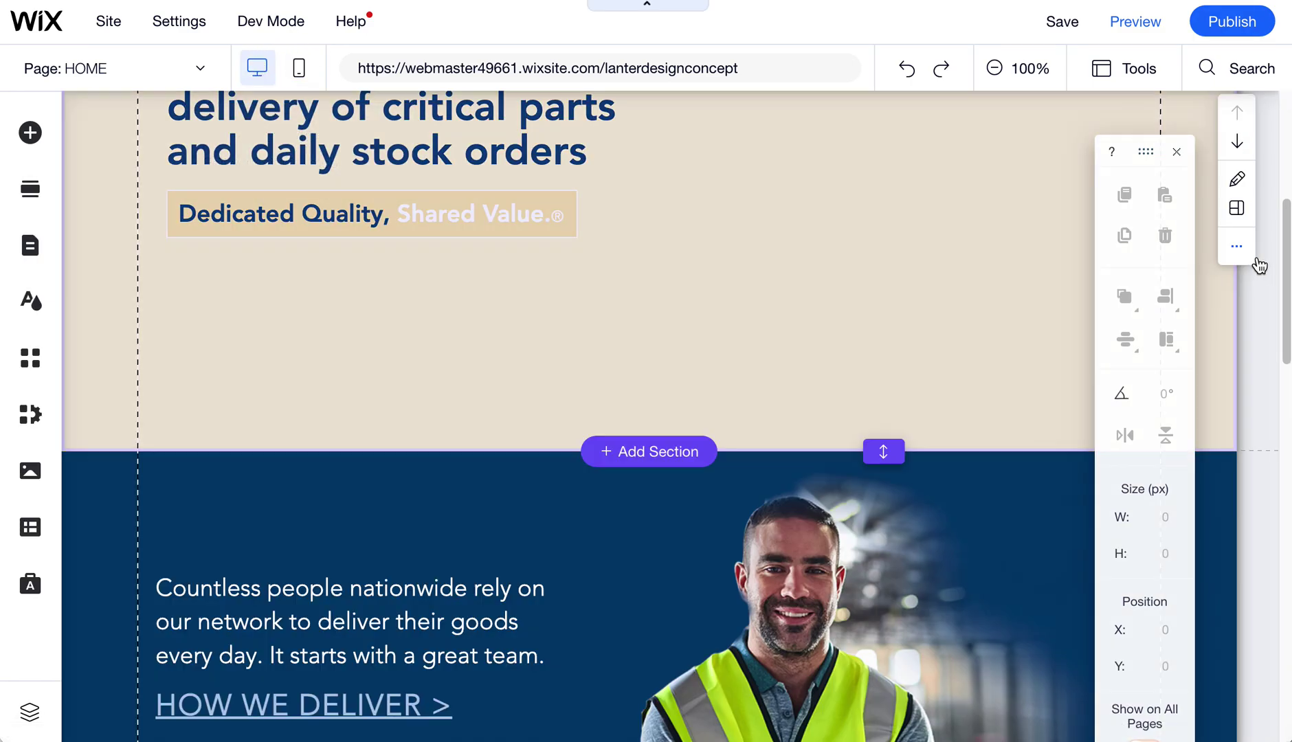
# Return to the mobile layout and bring the industries section into view
pyautogui.scroll(-8, 673, 507)
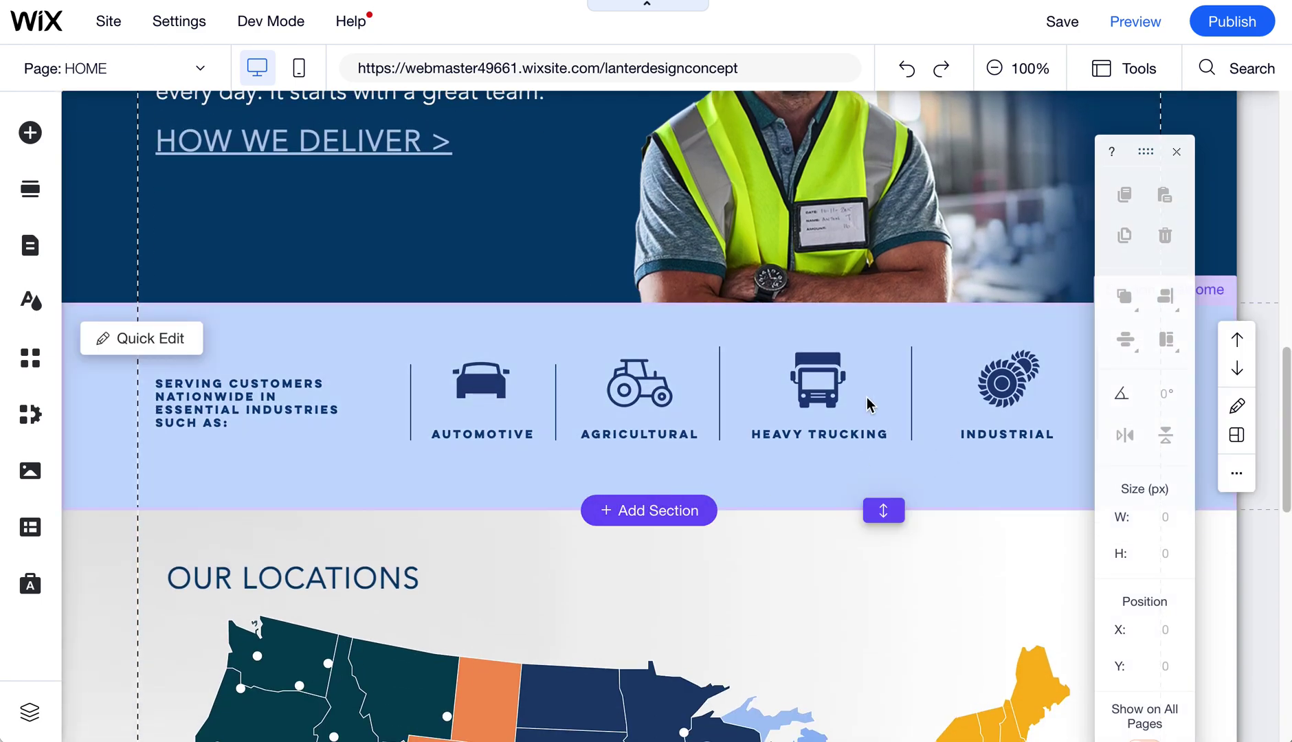
pyautogui.click(299, 68)
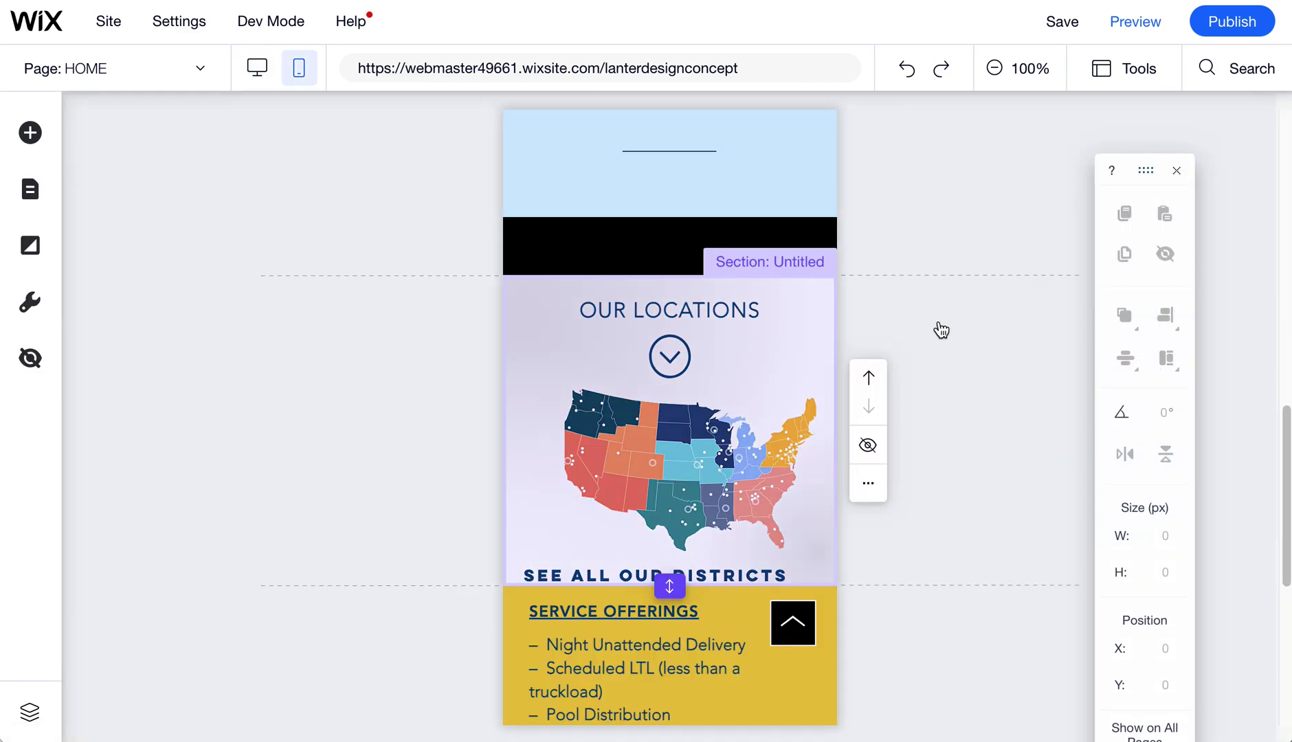
pyautogui.moveTo(1283, 485); pyautogui.dragTo(1286, 358)
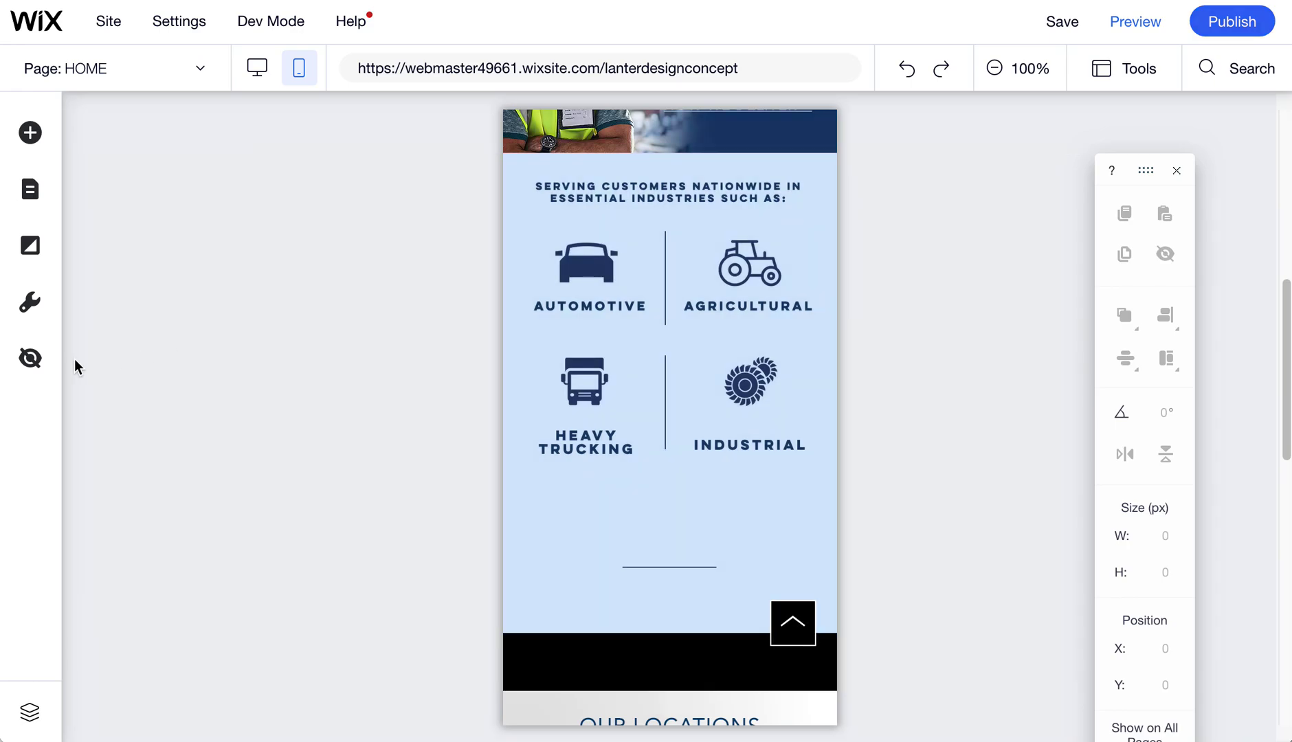
# Show the first hidden Line element on mobile, then select the light-blue industries strip
pyautogui.click(31, 365)
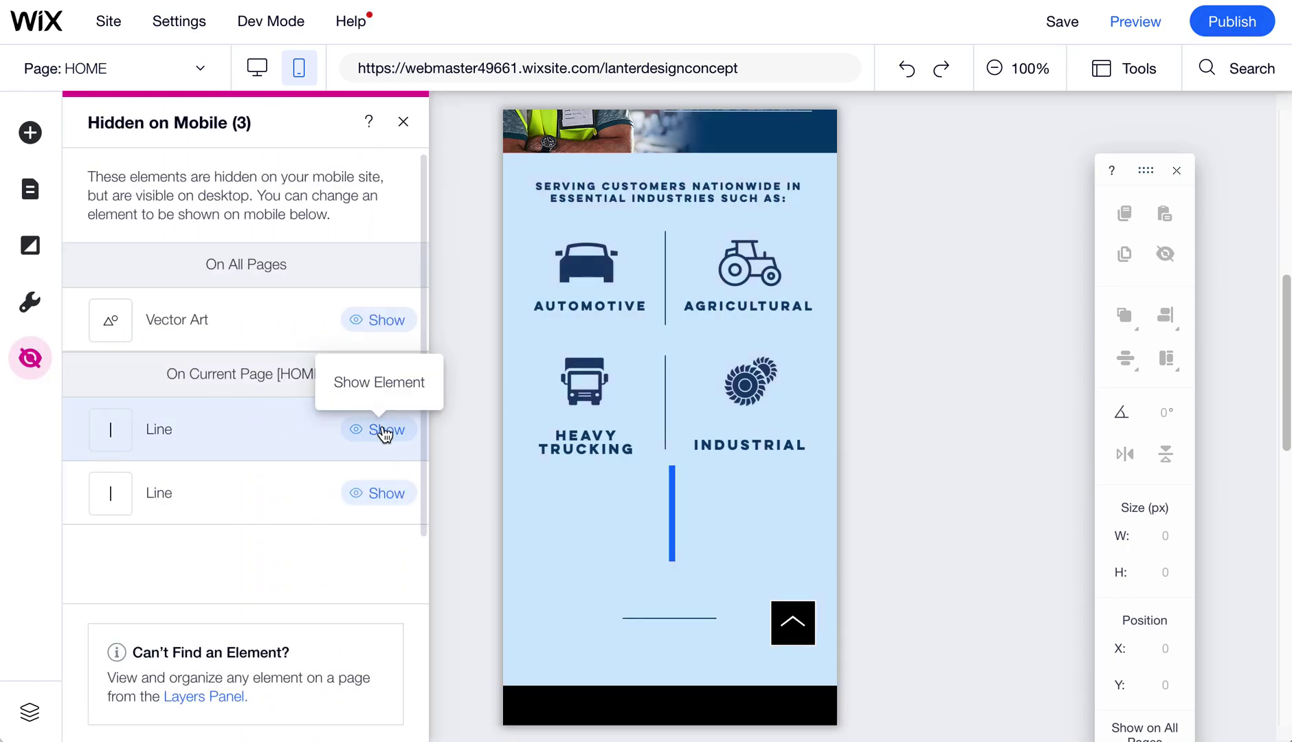
pyautogui.click(402, 428)
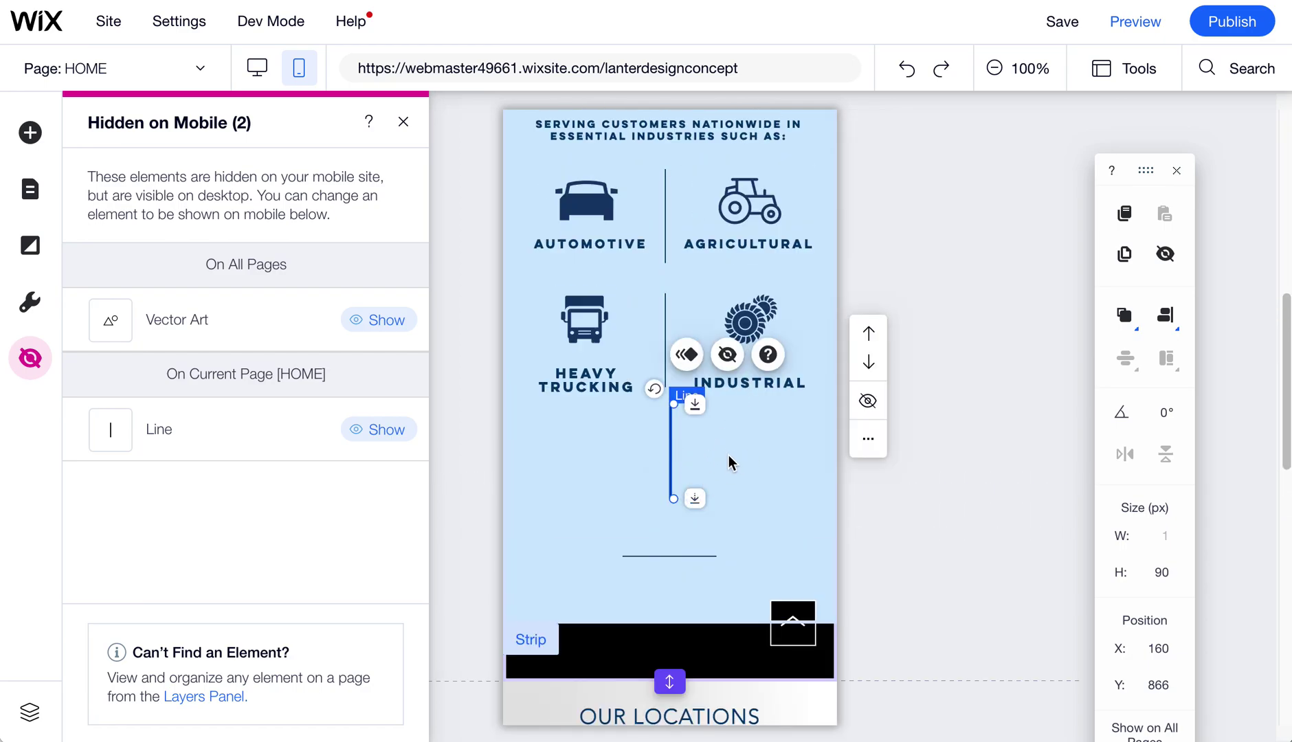
pyautogui.click(778, 470)
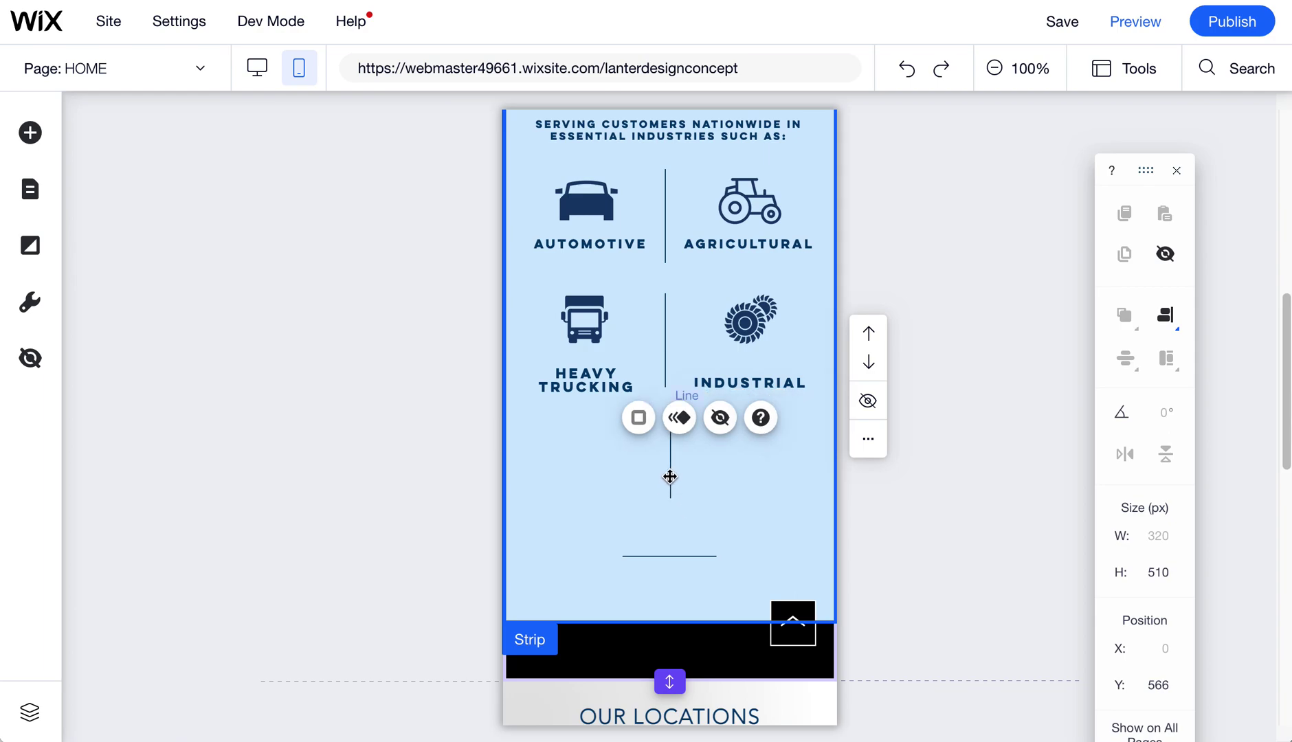
pyautogui.rightClick(648, 558)
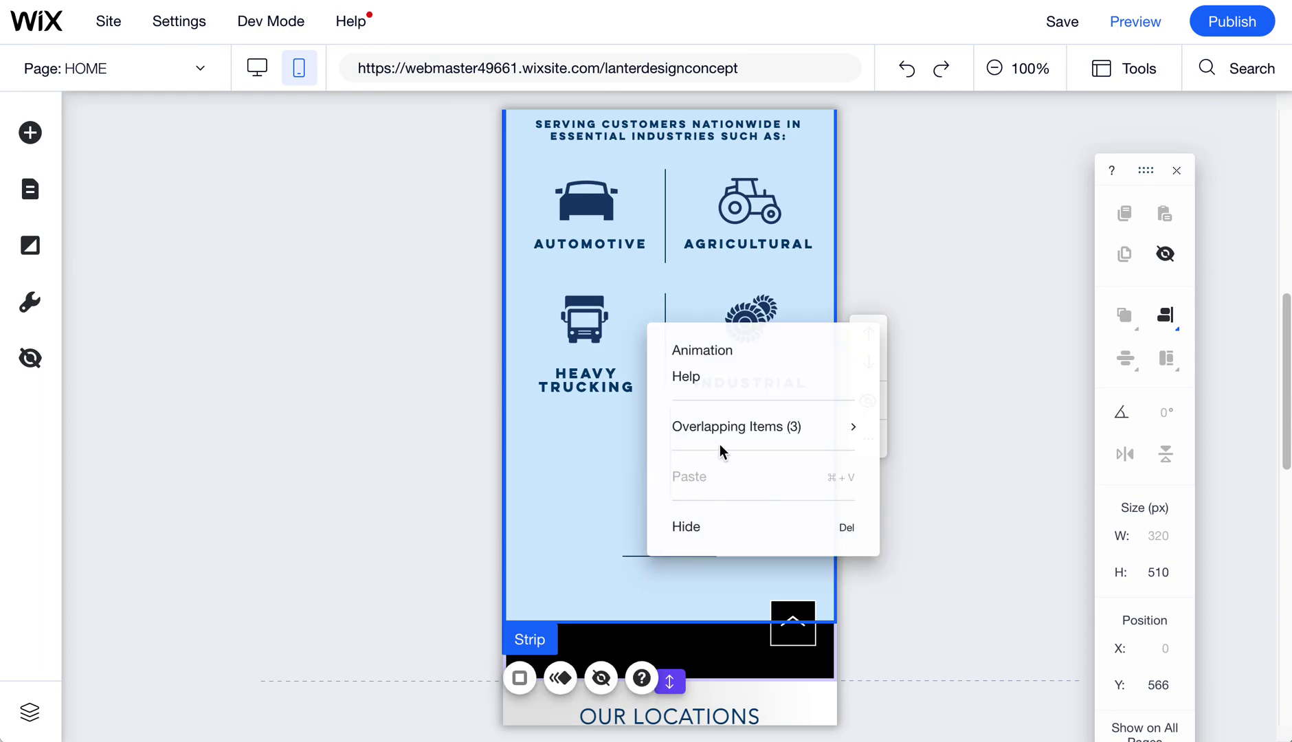
pyautogui.moveTo(727, 427)
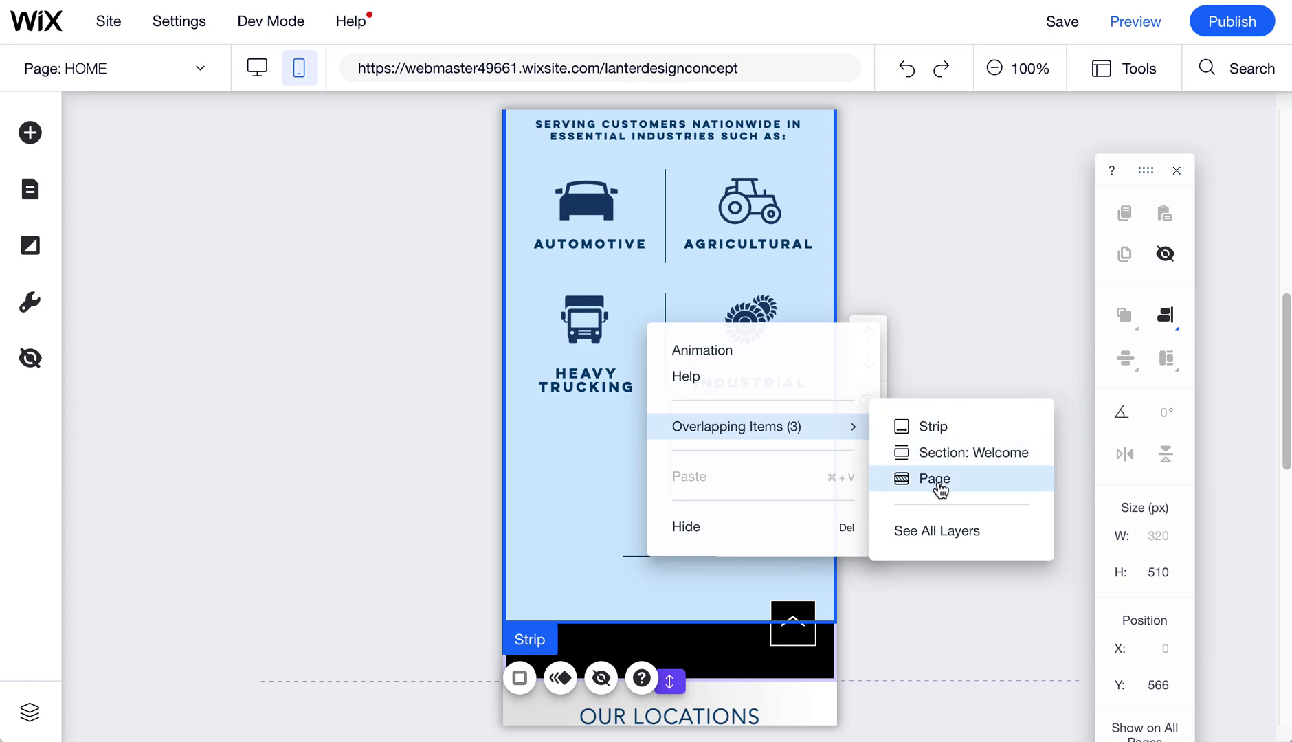
pyautogui.click(603, 544)
pyautogui.rightClick(645, 558)
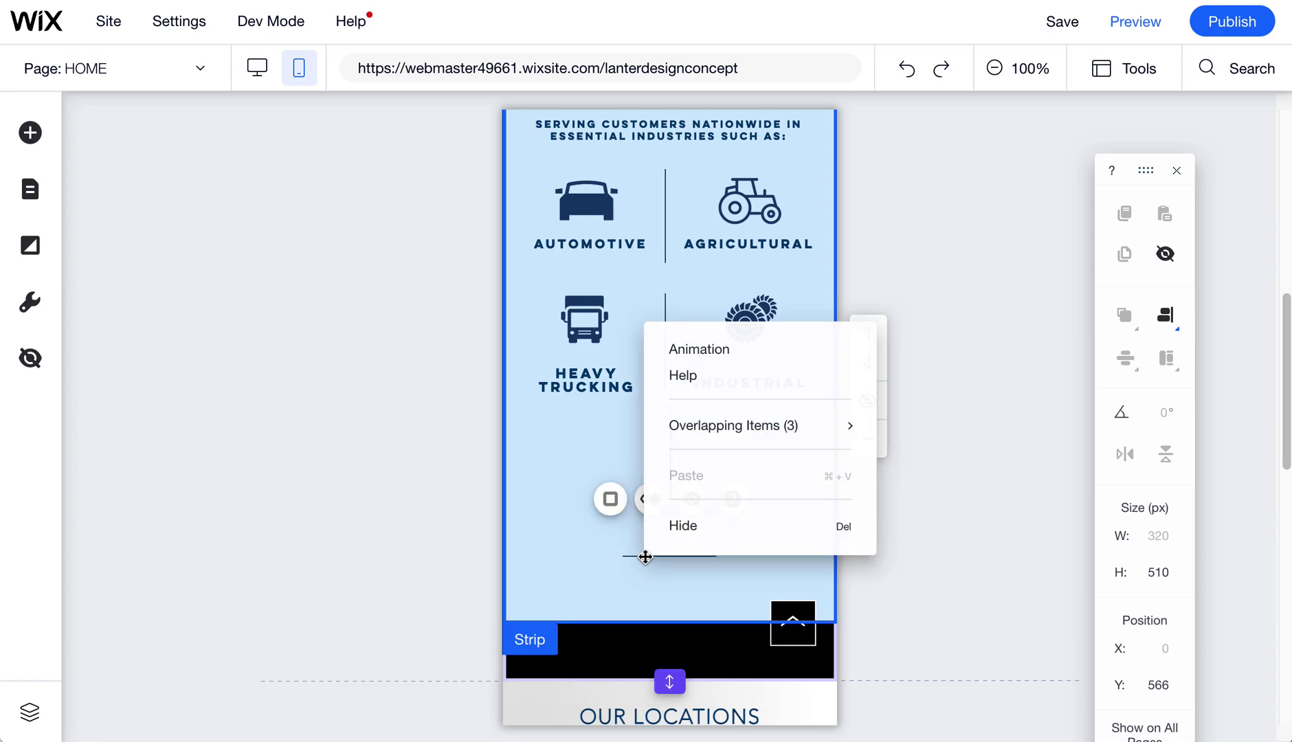
pyautogui.rightClick(631, 556)
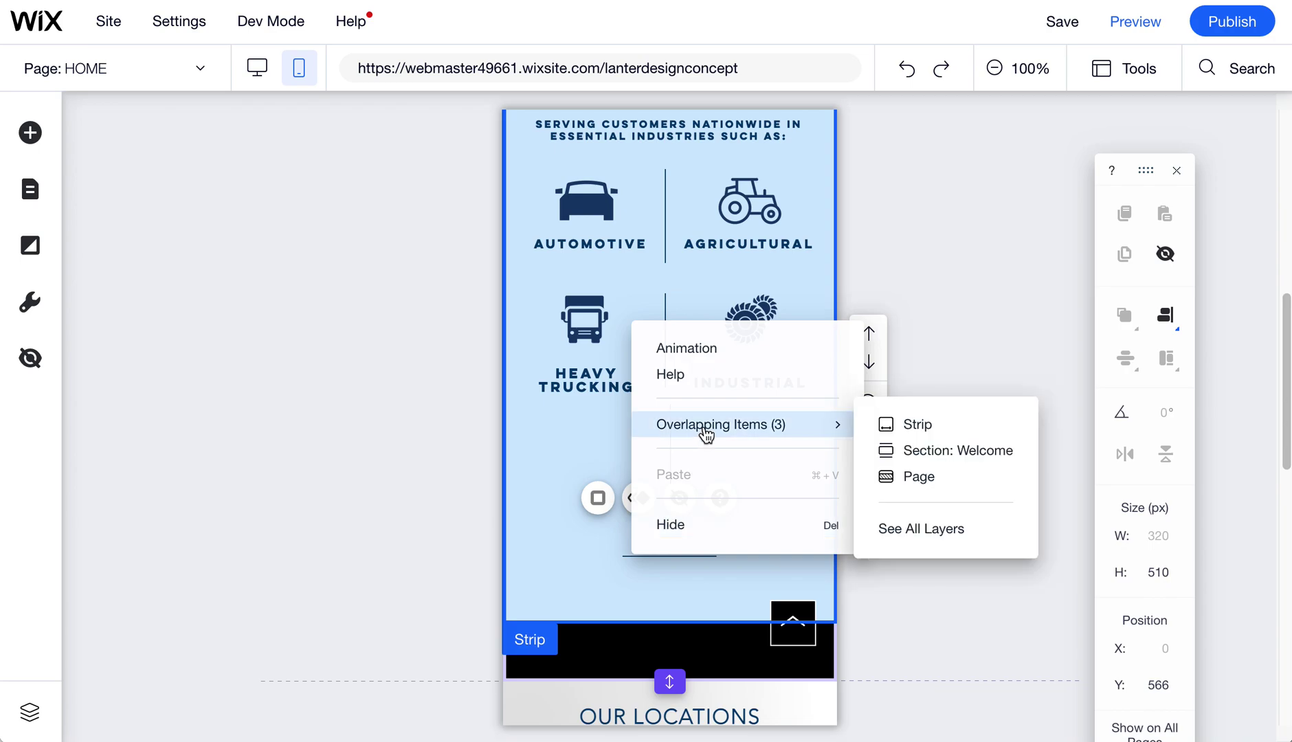
pyautogui.click(560, 457)
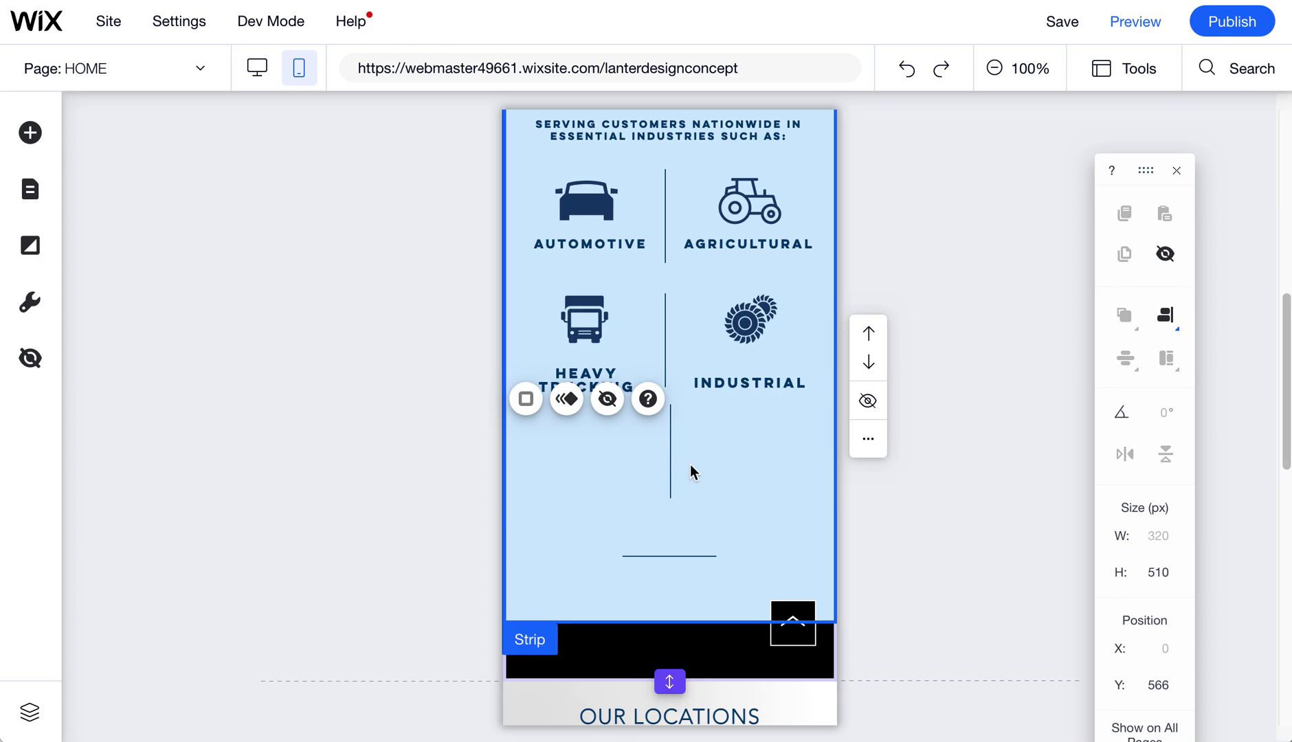
pyautogui.scroll(7, 691, 465)
# Select elements in the Welcome section, then Shift+Tab through the page to the vertical Line
pyautogui.click(691, 465)
pyautogui.scroll(-3, 690, 465)
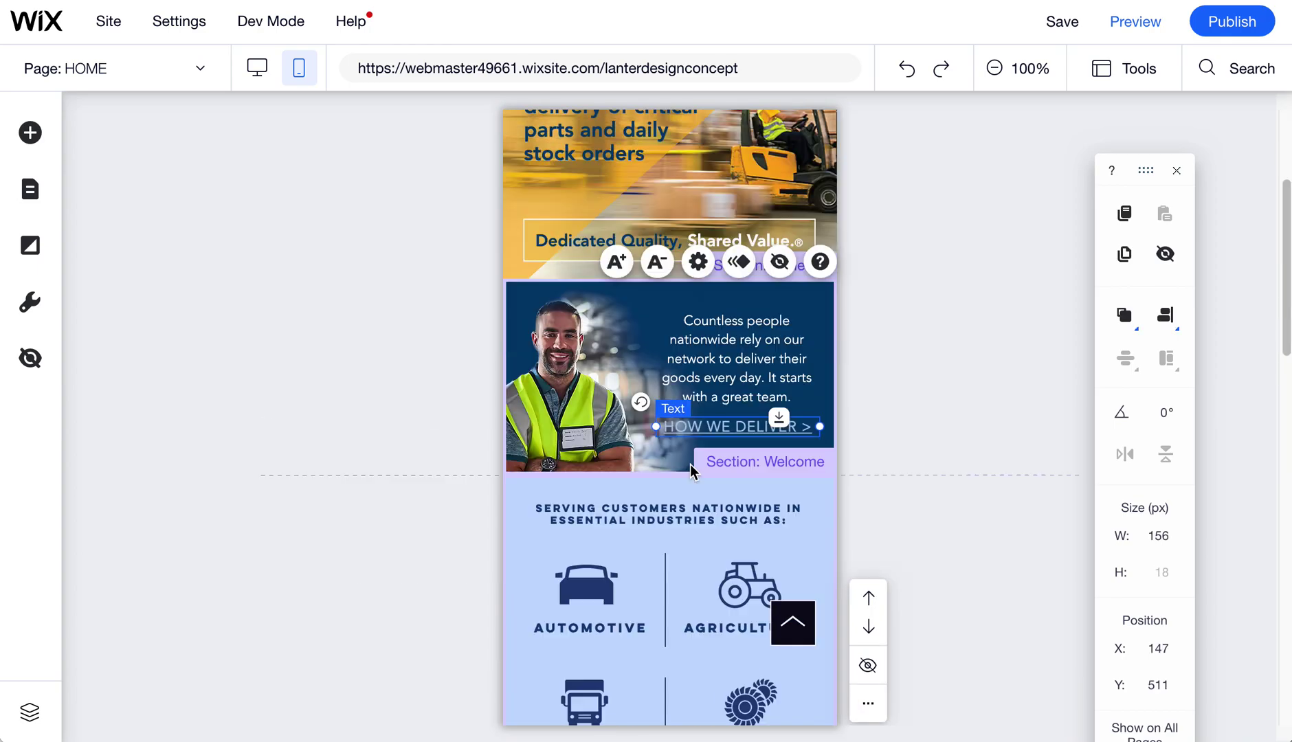
pyautogui.scroll(4, 691, 464)
pyautogui.click(691, 464)
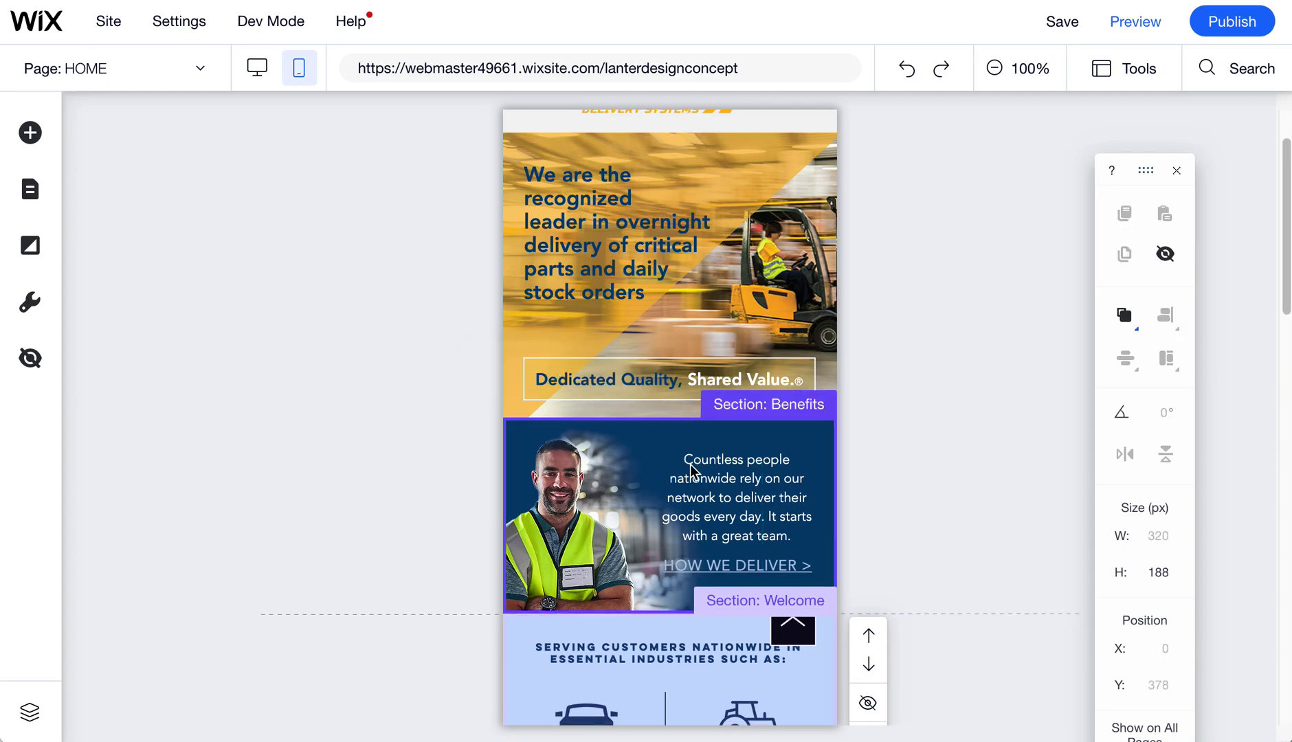
pyautogui.scroll(3, 690, 469)
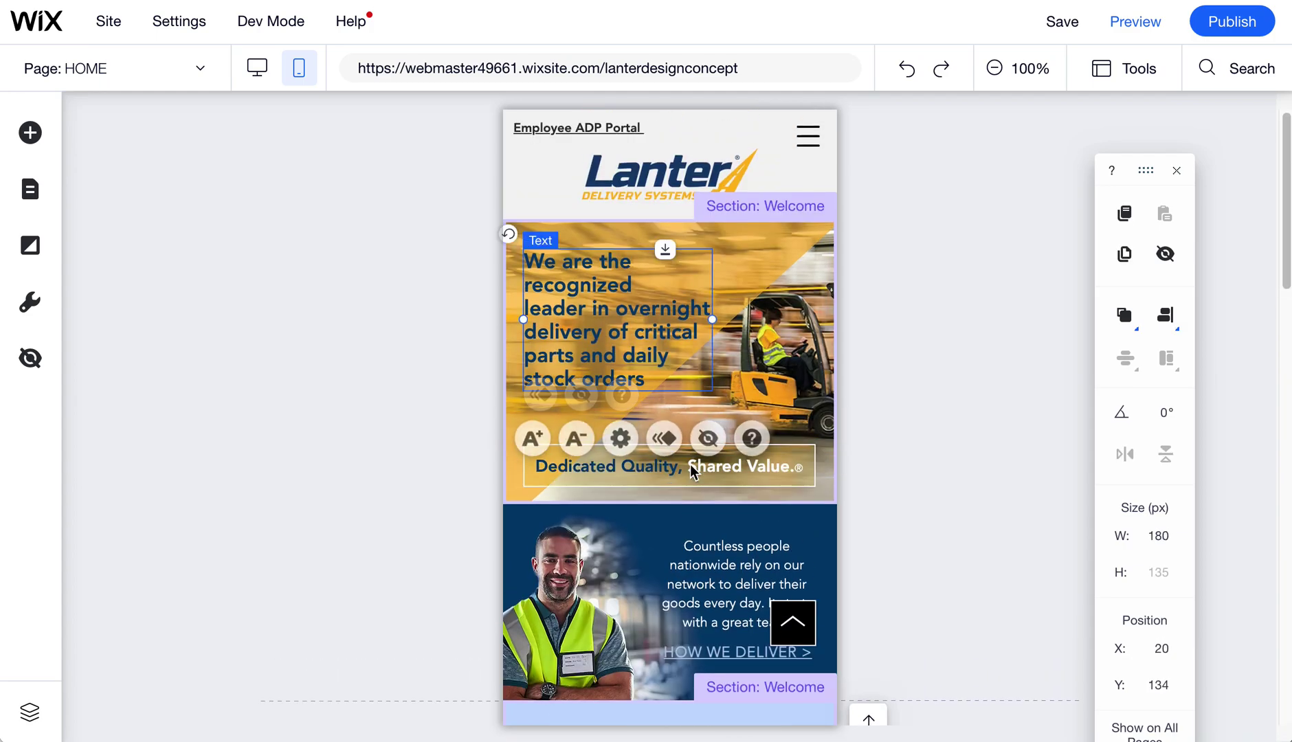
pyautogui.click(691, 470)
pyautogui.hotkey('shift', 'Tab')
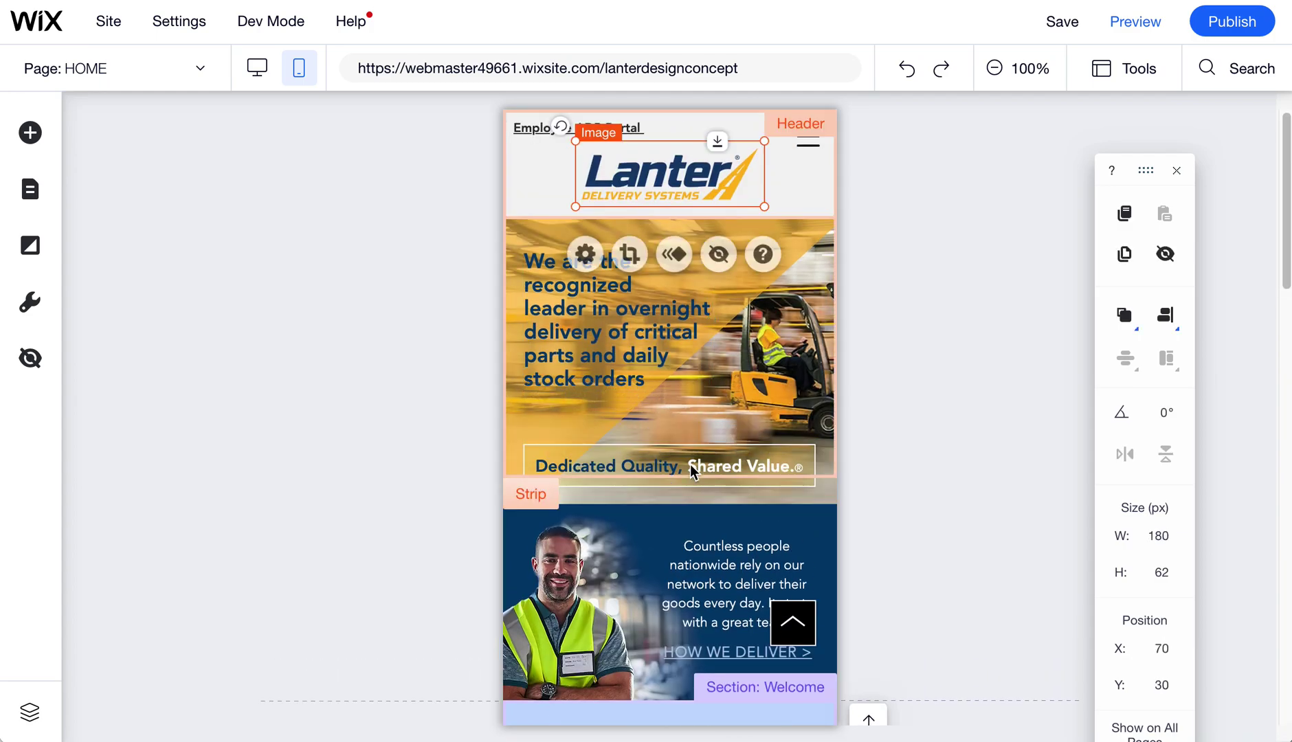
pyautogui.hotkey('shift', 'Tab')
pyautogui.hotkey('shift', 'Tab')
pyautogui.hotkey('shift', 'Tab')
pyautogui.hotkey('shift', 'Tab')
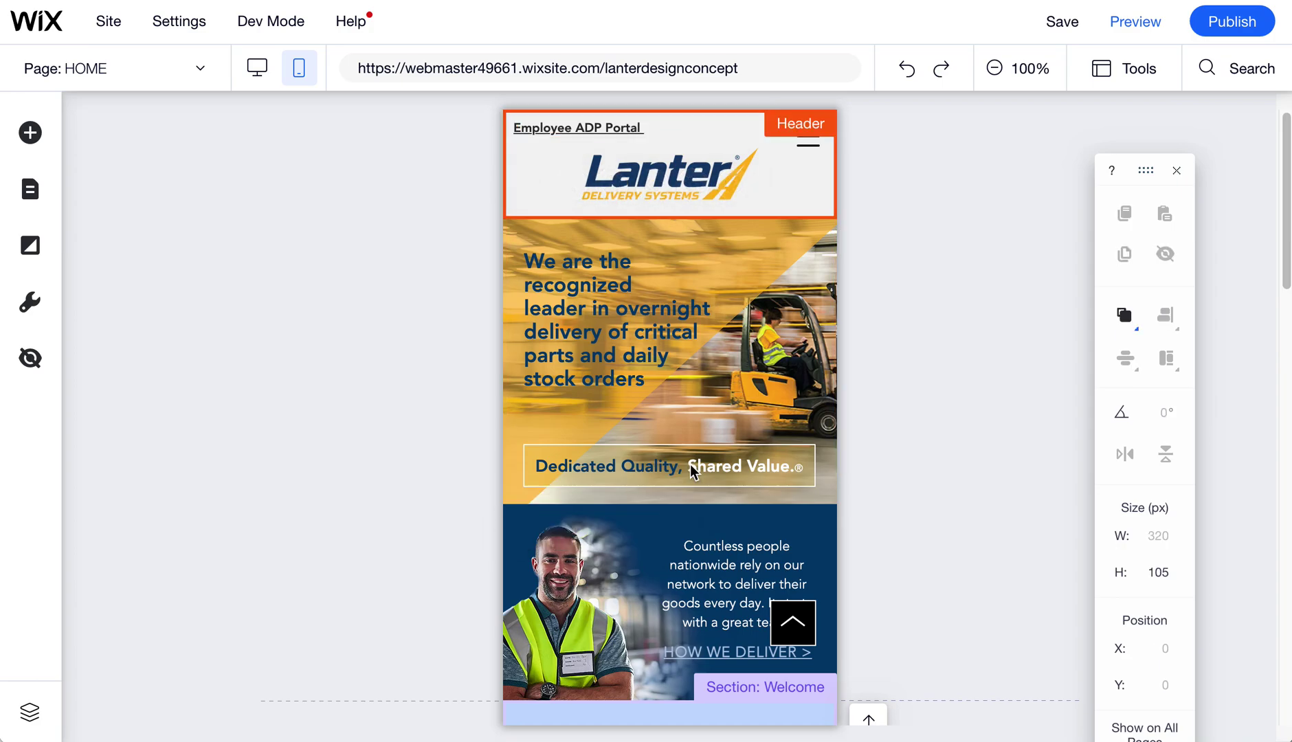
pyautogui.hotkey('shift', 'Tab')
pyautogui.hotkey('shift', 'Tab')
pyautogui.hotkey('shift', 'Tab')
pyautogui.hotkey('shift', 'Tab')
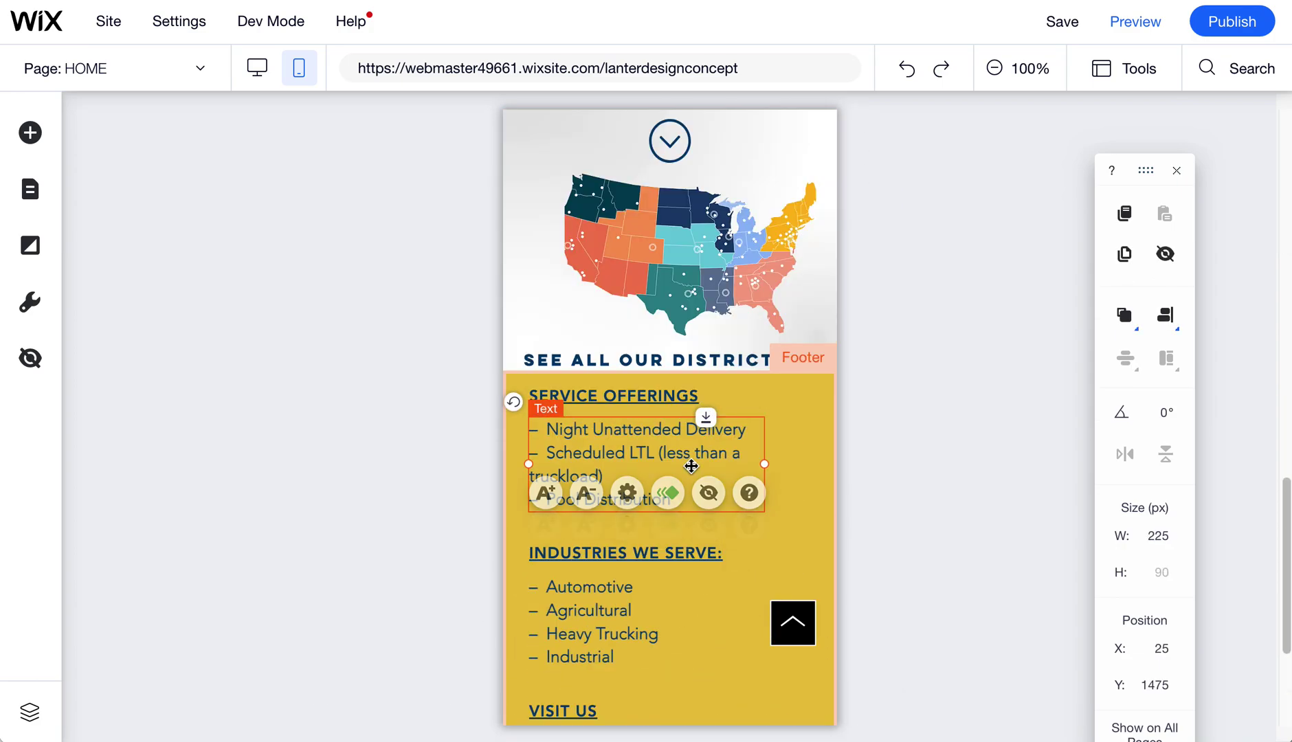
pyautogui.hotkey('shift', 'Tab')
pyautogui.hotkey('shift', 'Tab')
pyautogui.hotkey('shift', 'Tab')
pyautogui.hotkey('shift', 'Tab')
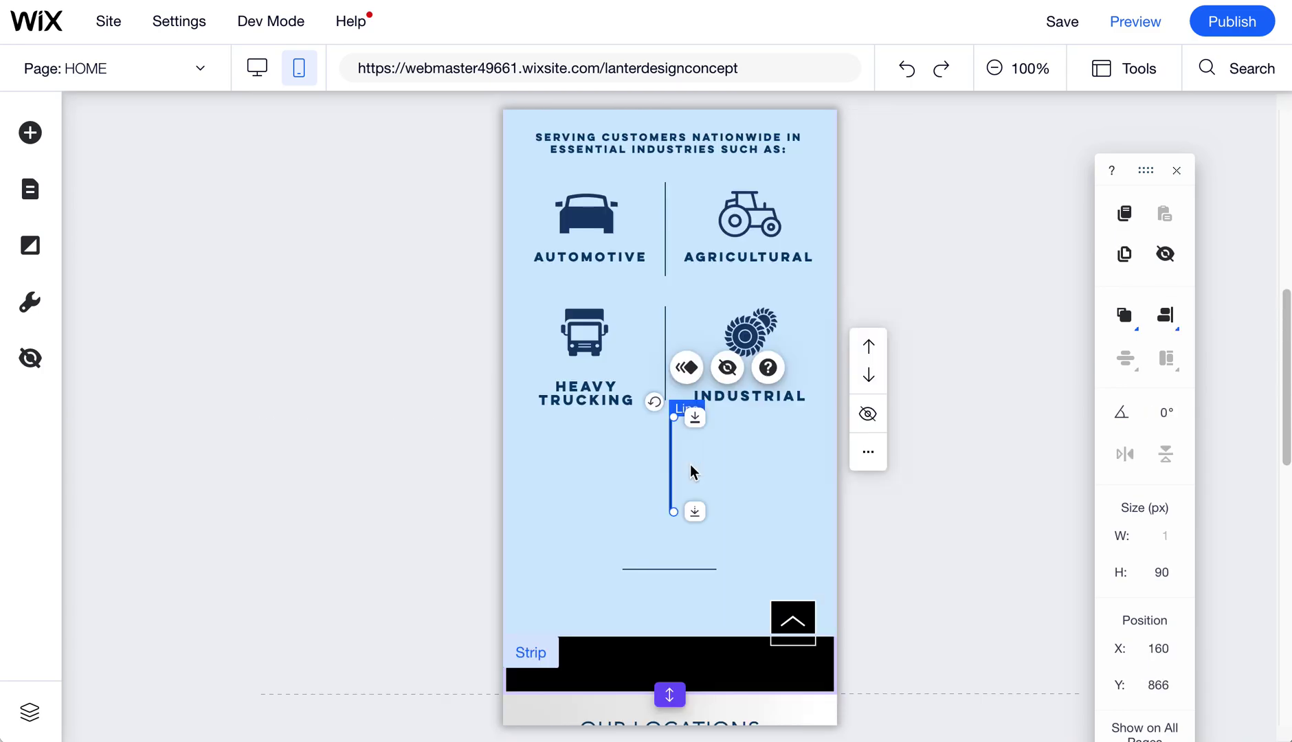
# Nudge the vertical line, rotate it to 66°, then hide it on mobile
pyautogui.hotkey('shift', 'Left')
pyautogui.hotkey('shift', 'Left')
pyautogui.hotkey('shift', 'Left')
pyautogui.hotkey('shift', 'Right')
pyautogui.hotkey('shift', 'Right')
pyautogui.hotkey('shift', 'Down')
pyautogui.hotkey('shift', 'Down')
pyautogui.hotkey('shift', 'Down')
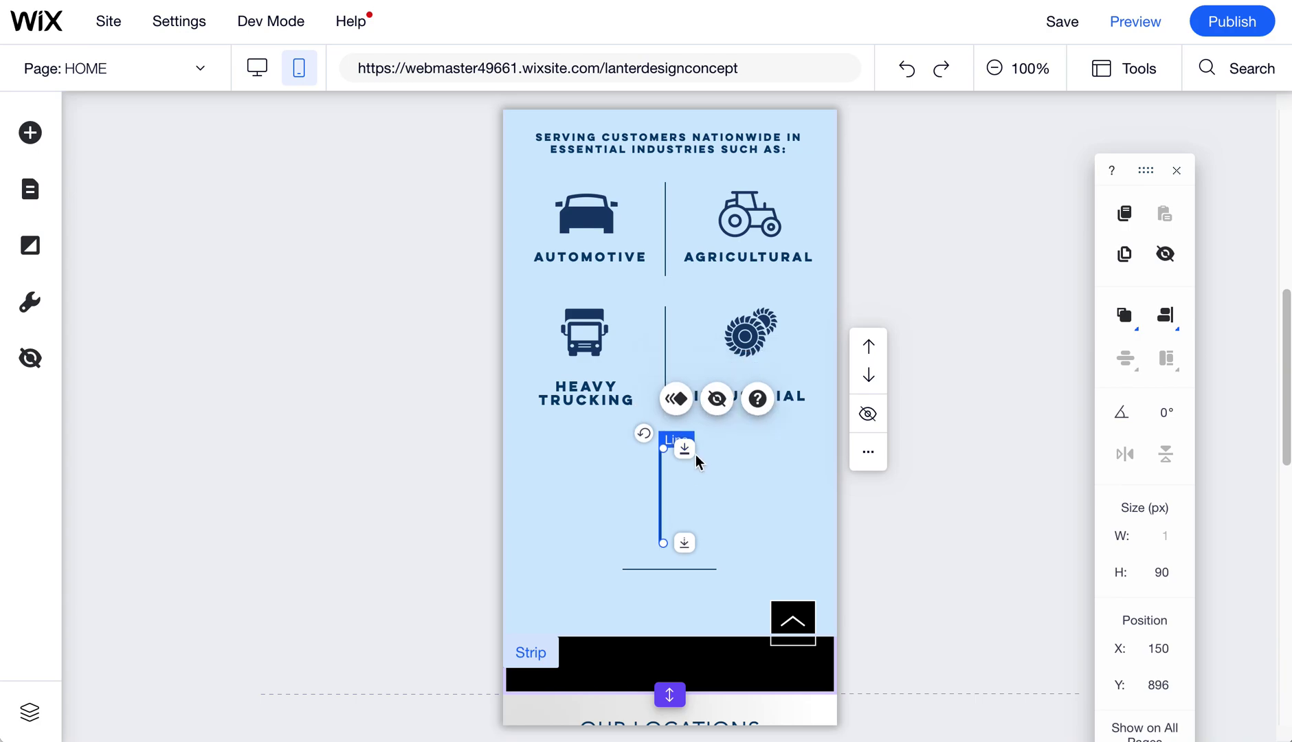
pyautogui.moveTo(644, 434); pyautogui.dragTo(753, 572)
pyautogui.click(717, 399)
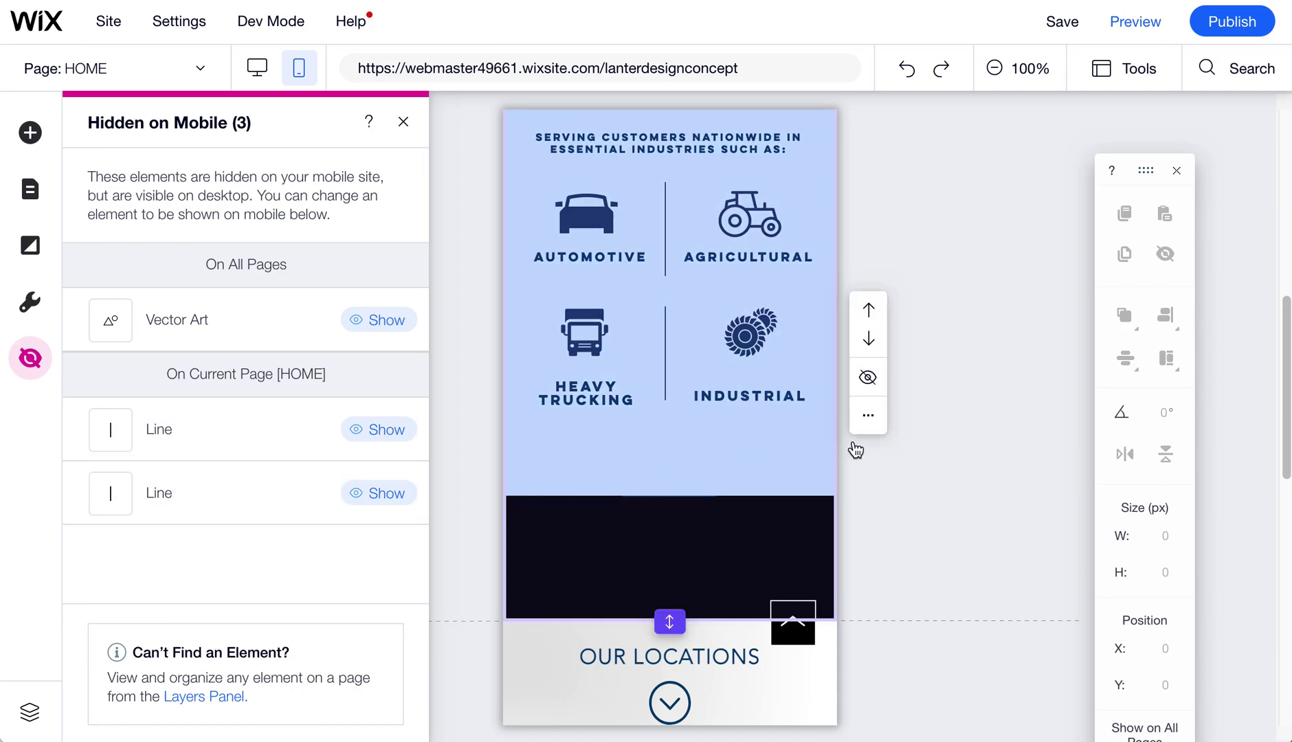
# Close the hidden-elements list and stretch the industries strip to 469 px tall
pyautogui.click(730, 496)
pyautogui.click(755, 491)
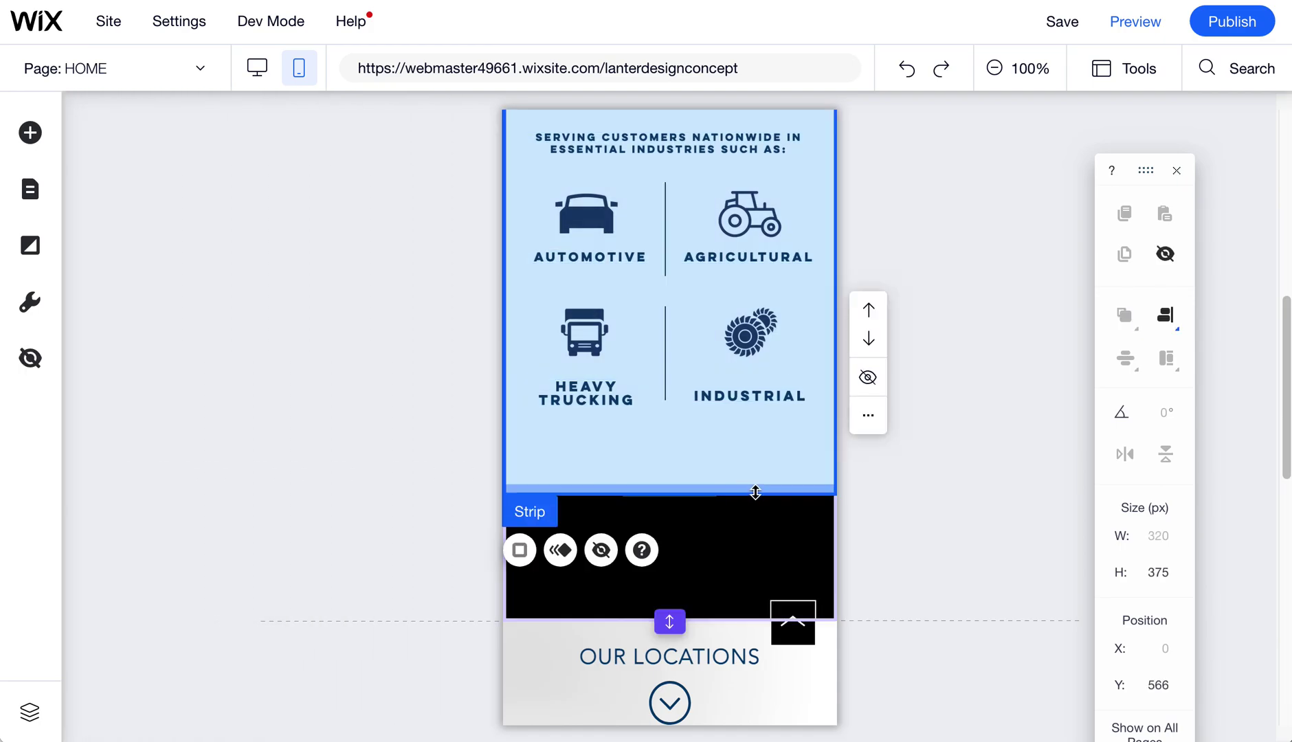
pyautogui.moveTo(754, 491); pyautogui.dragTo(750, 591)
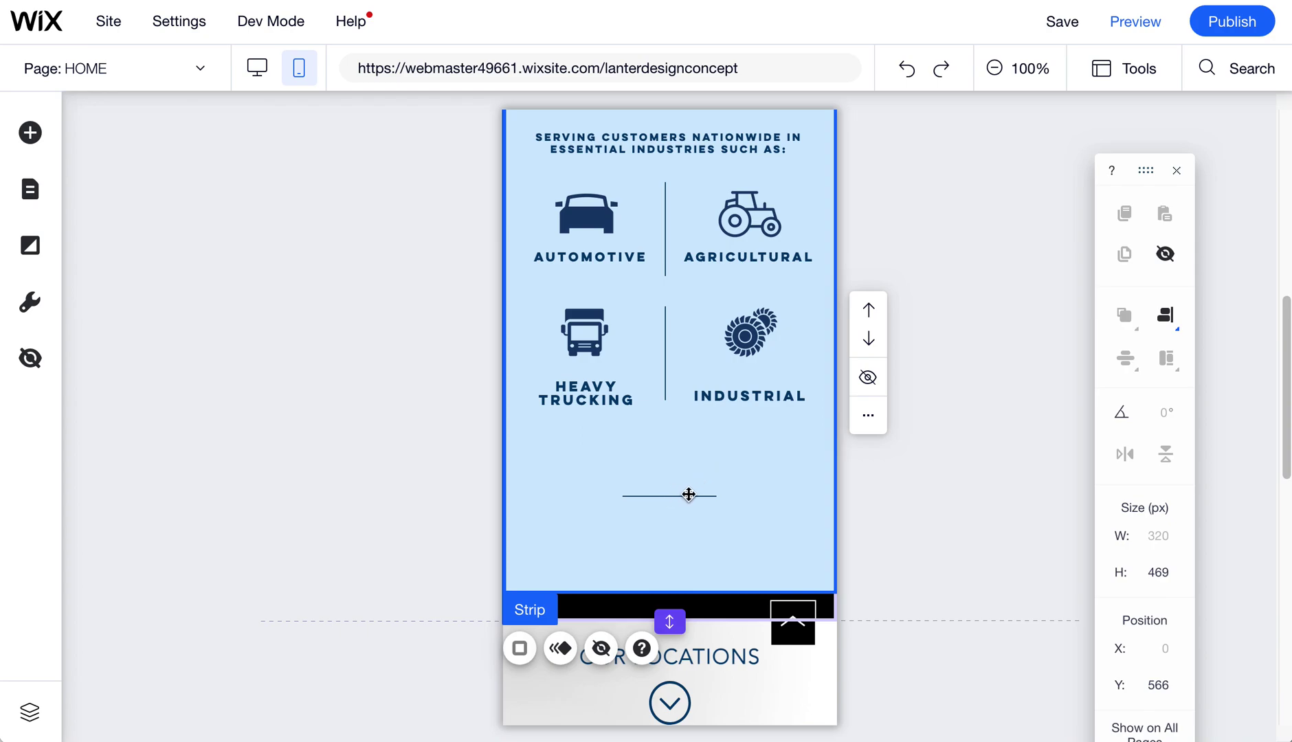
# Open and dismiss the strip's options menu, then select the Employee ADP Portal header text
pyautogui.rightClick(687, 497)
pyautogui.click(678, 500)
pyautogui.rightClick(668, 496)
pyautogui.click(636, 493)
pyautogui.scroll(10, 636, 494)
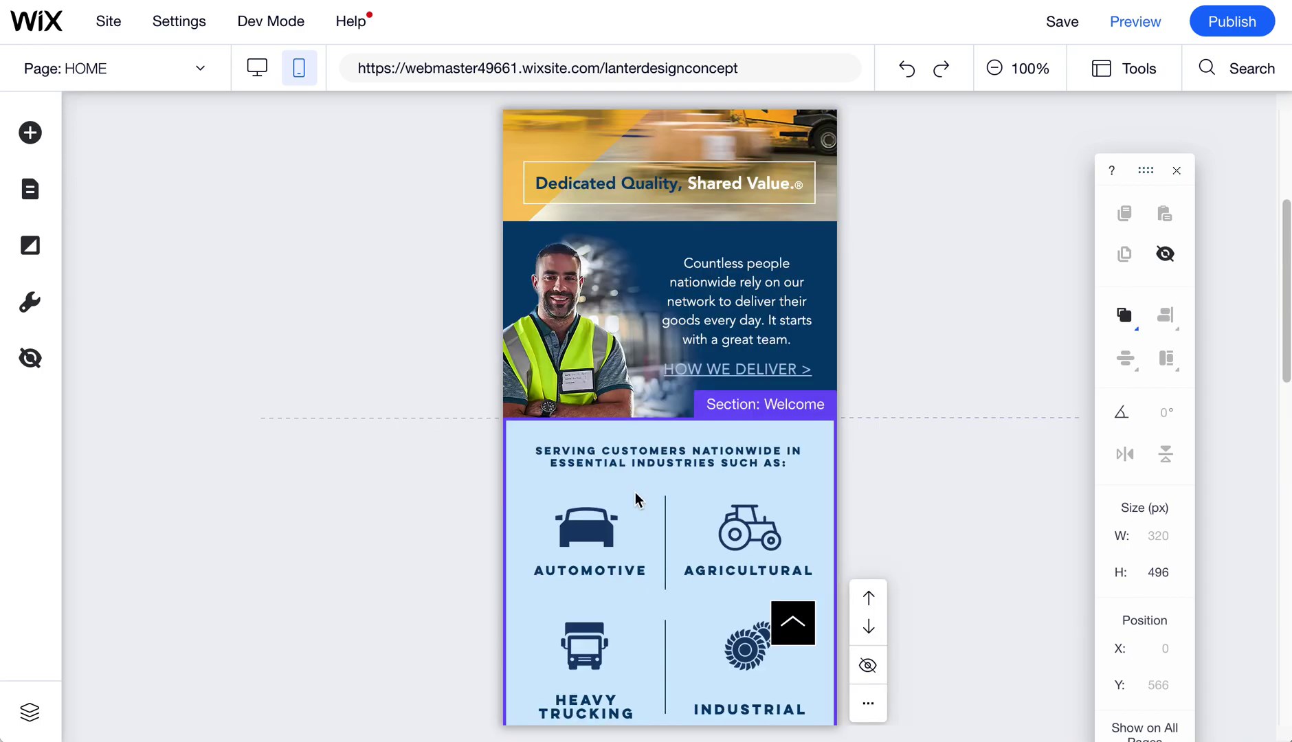
pyautogui.press('Tab')
pyautogui.press('Tab')
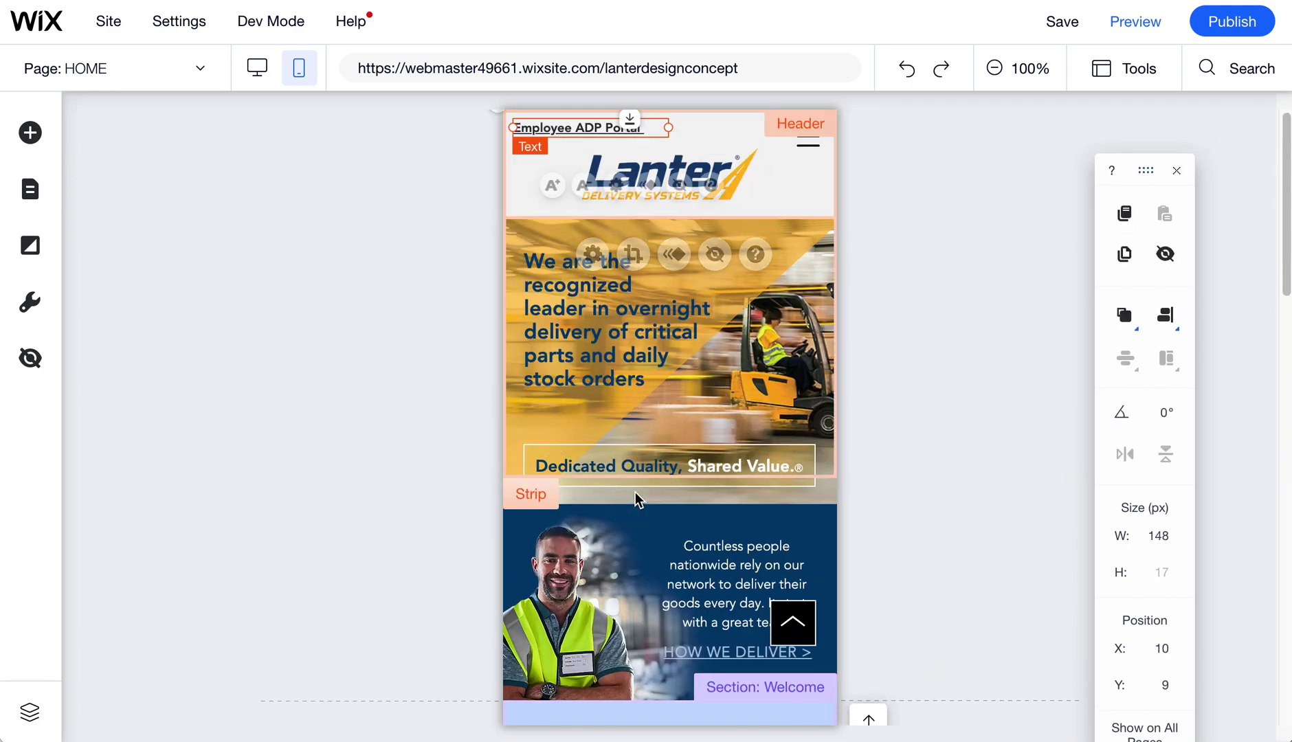
pyautogui.scroll(-15, 635, 493)
pyautogui.click(636, 491)
# Select the stray horizontal line below the industries grid and hide it on mobile
pyautogui.hotkey('shift', 'Tab')
pyautogui.hotkey('shift', 'Tab')
pyautogui.hotkey('shift', 'Tab')
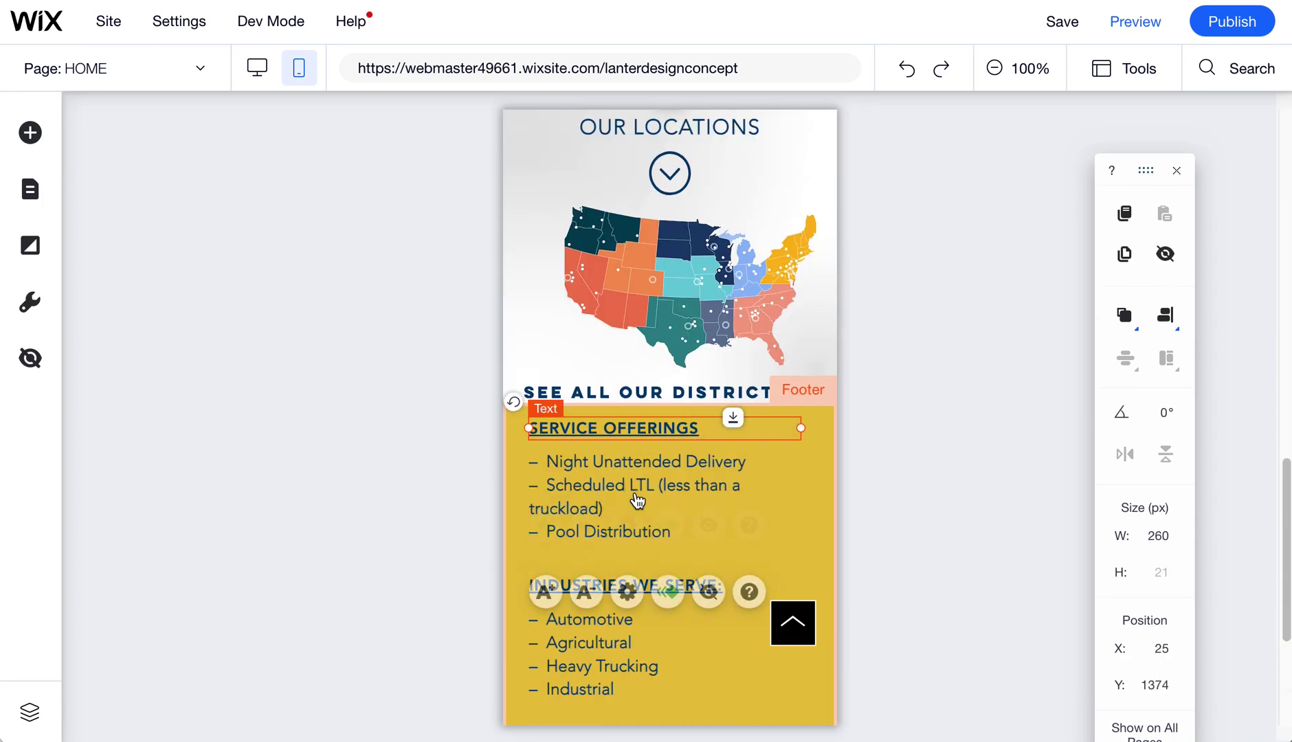
pyautogui.hotkey('shift', 'Tab')
pyautogui.hotkey('shift', 'Tab')
pyautogui.hotkey('shift', 'Tab')
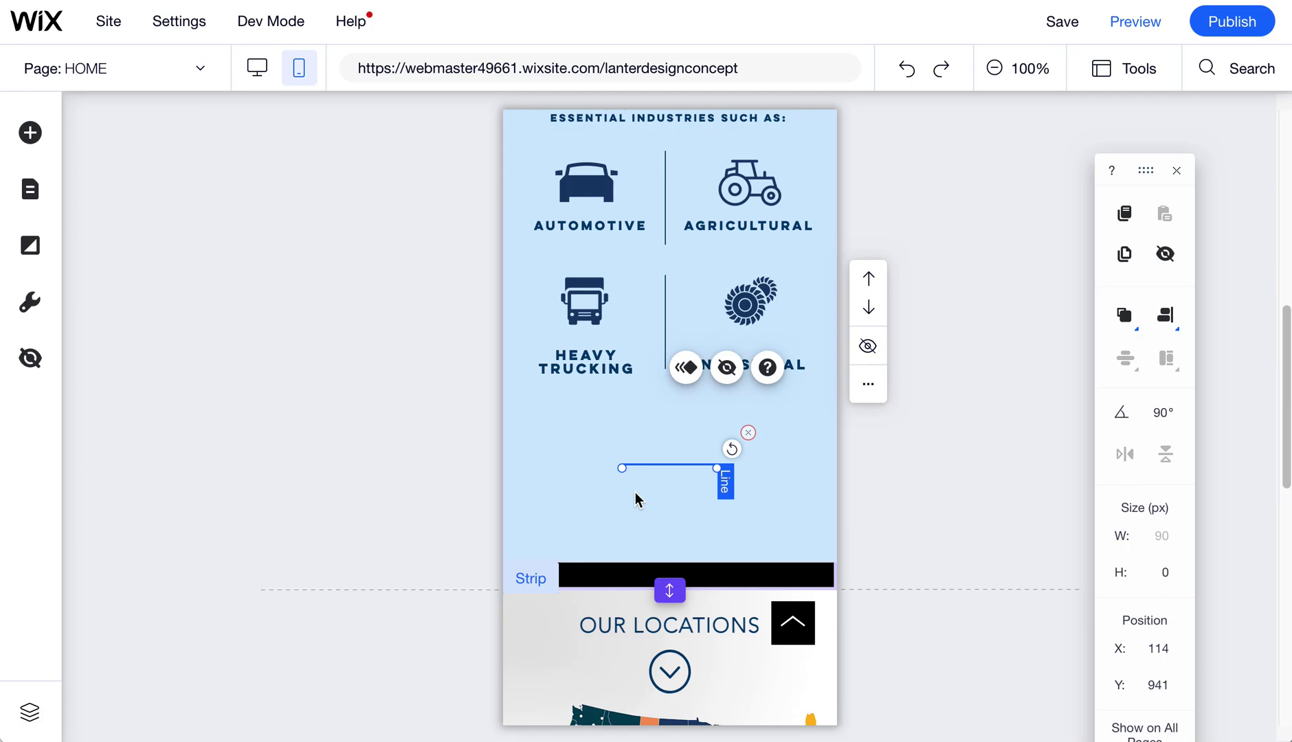
pyautogui.click(726, 369)
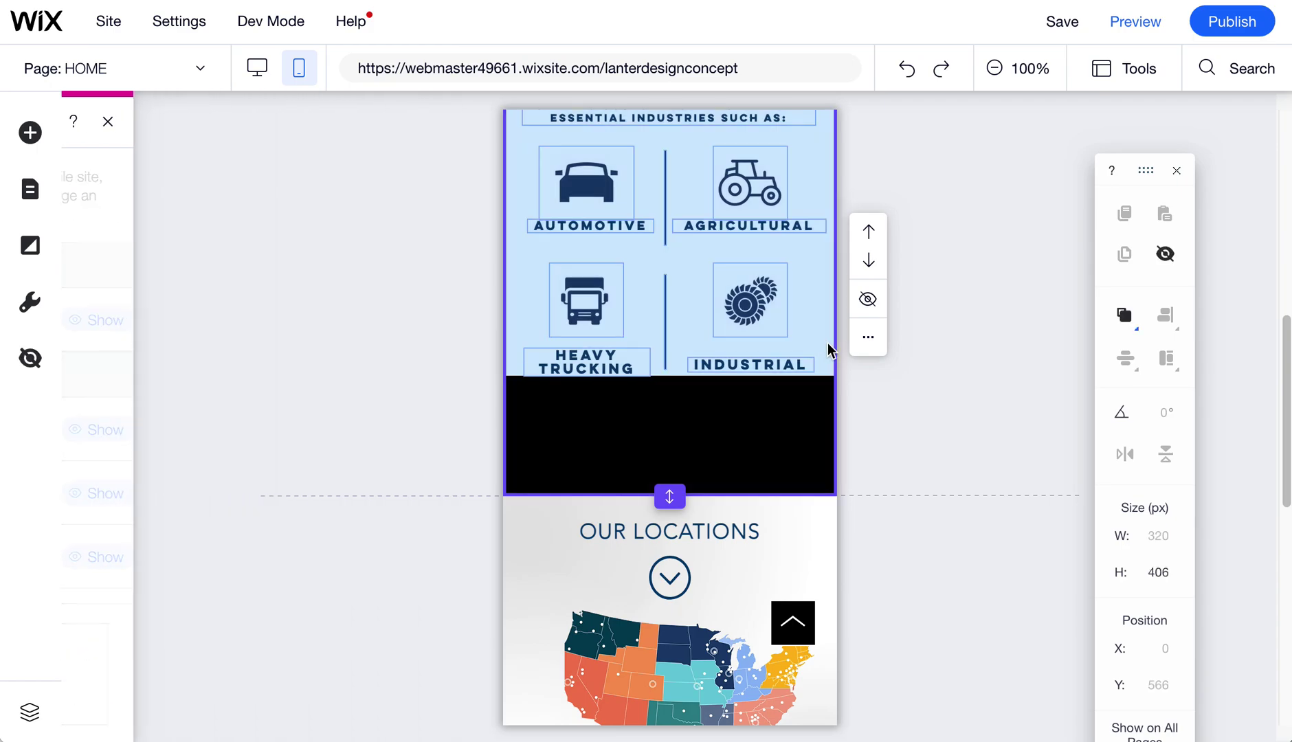
# Resize the industries strip to 322 px tall and review the Hidden on Mobile list
pyautogui.click(828, 347)
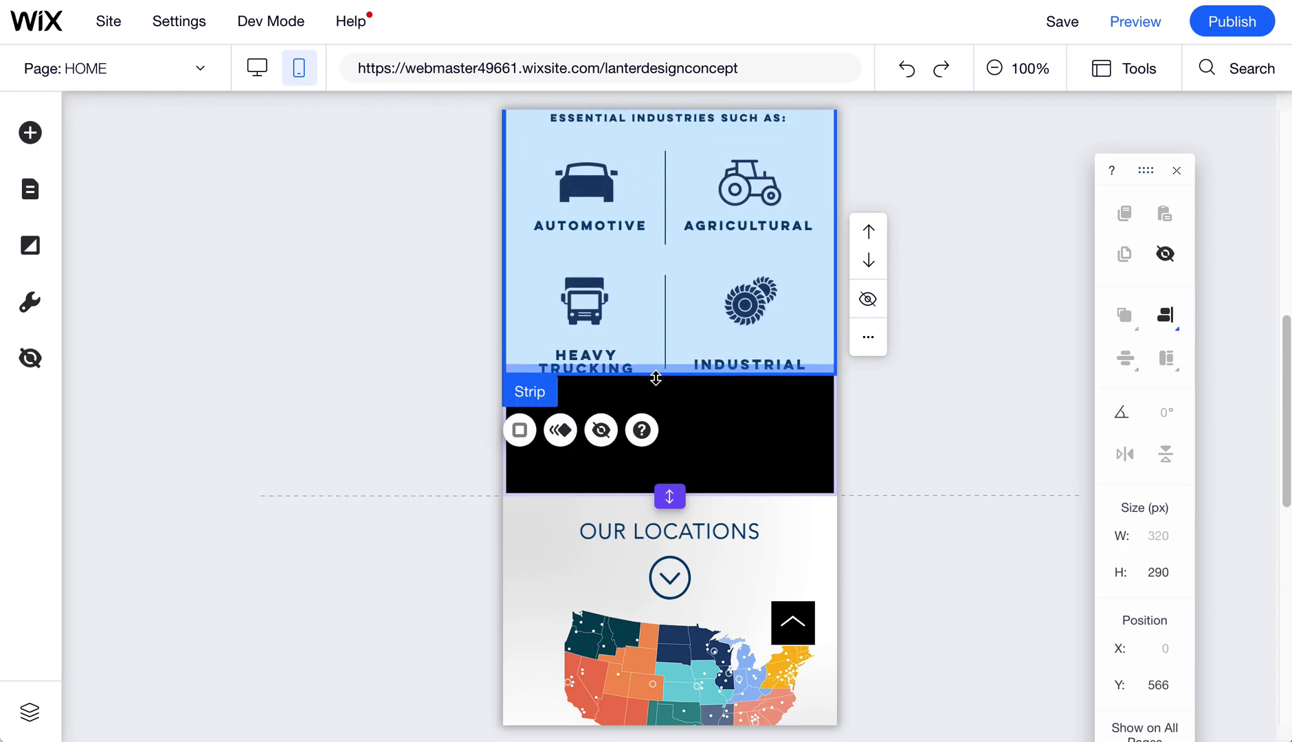
pyautogui.moveTo(661, 383); pyautogui.dragTo(652, 406)
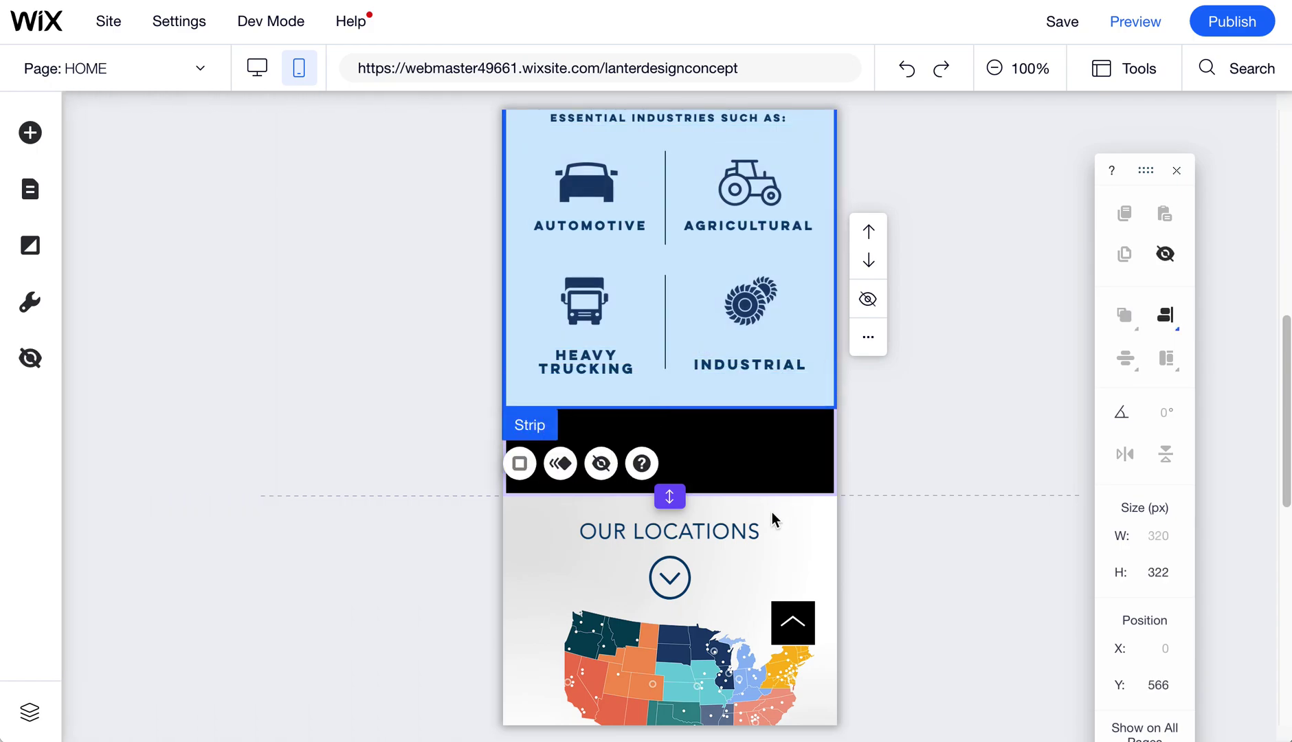
pyautogui.scroll(1, 707, 508)
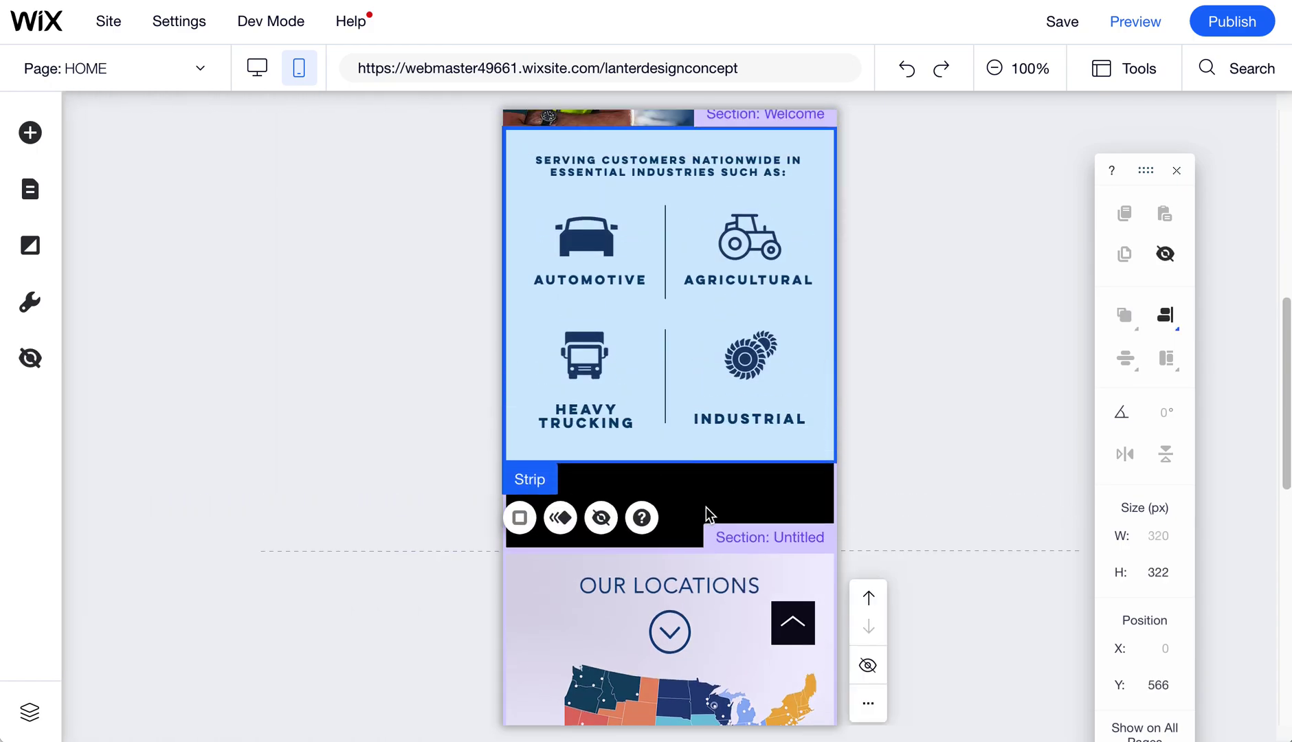
pyautogui.click(30, 358)
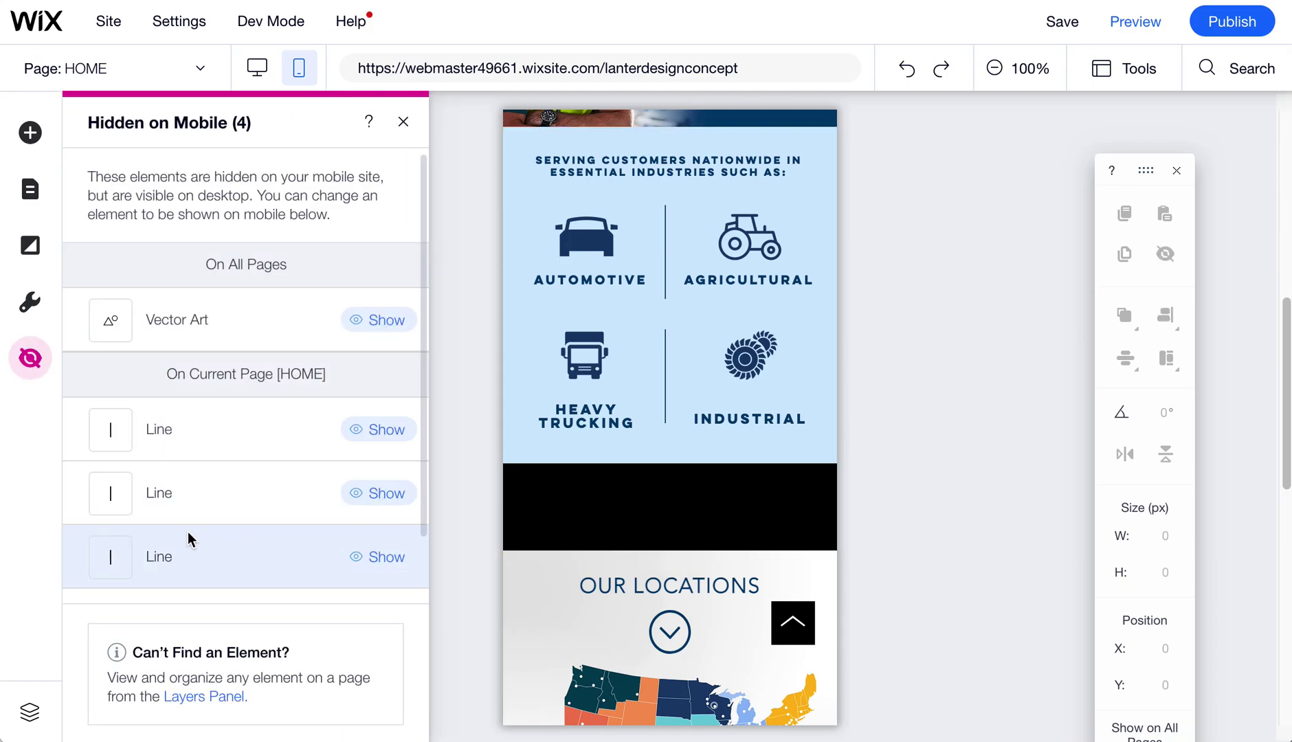
pyautogui.click(404, 122)
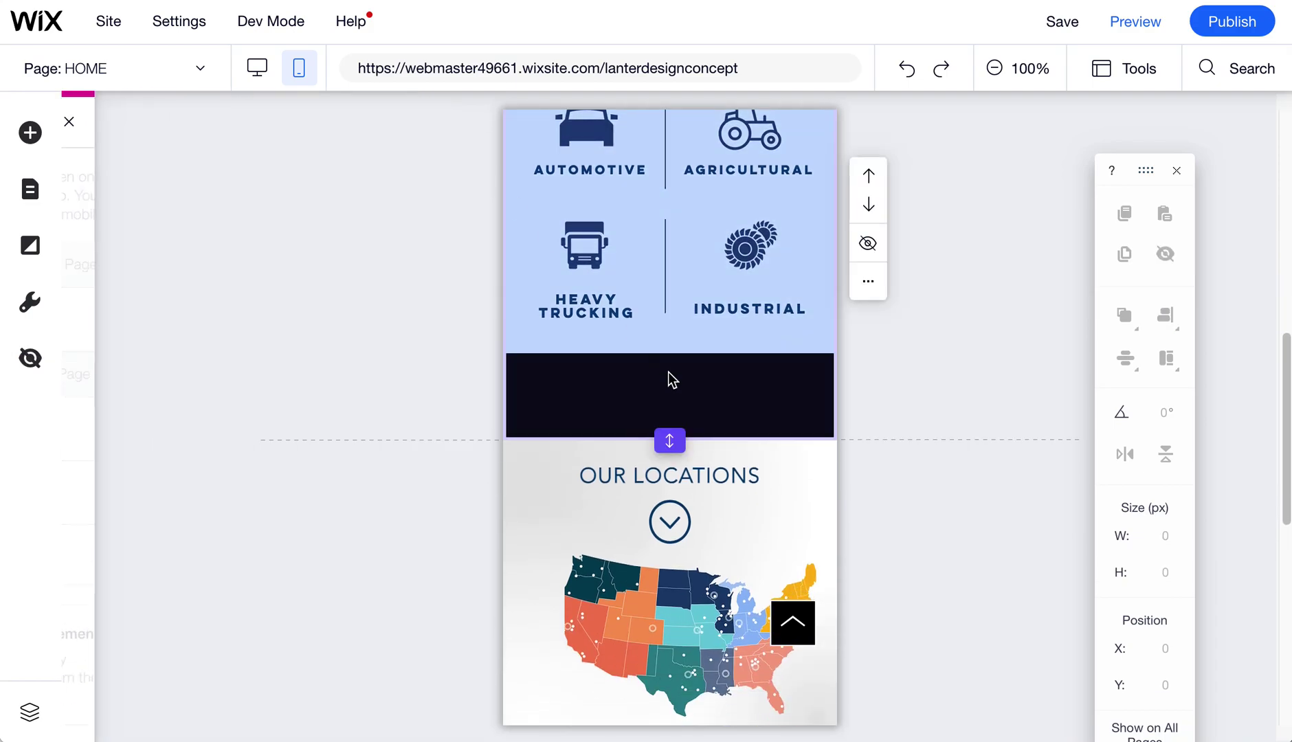
pyautogui.scroll(4, 704, 447)
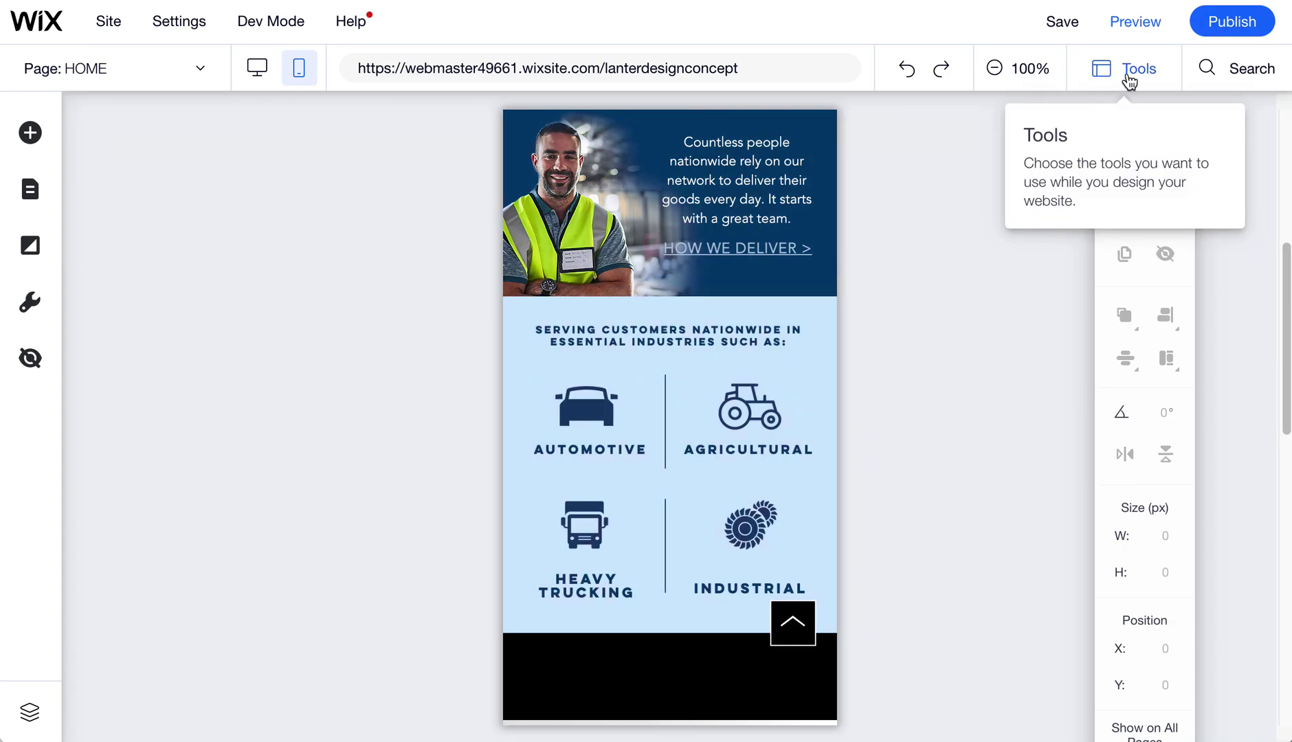
# Turn on the Layers panel from the Tools menu and move it off the page
pyautogui.click(1129, 81)
pyautogui.click(1142, 180)
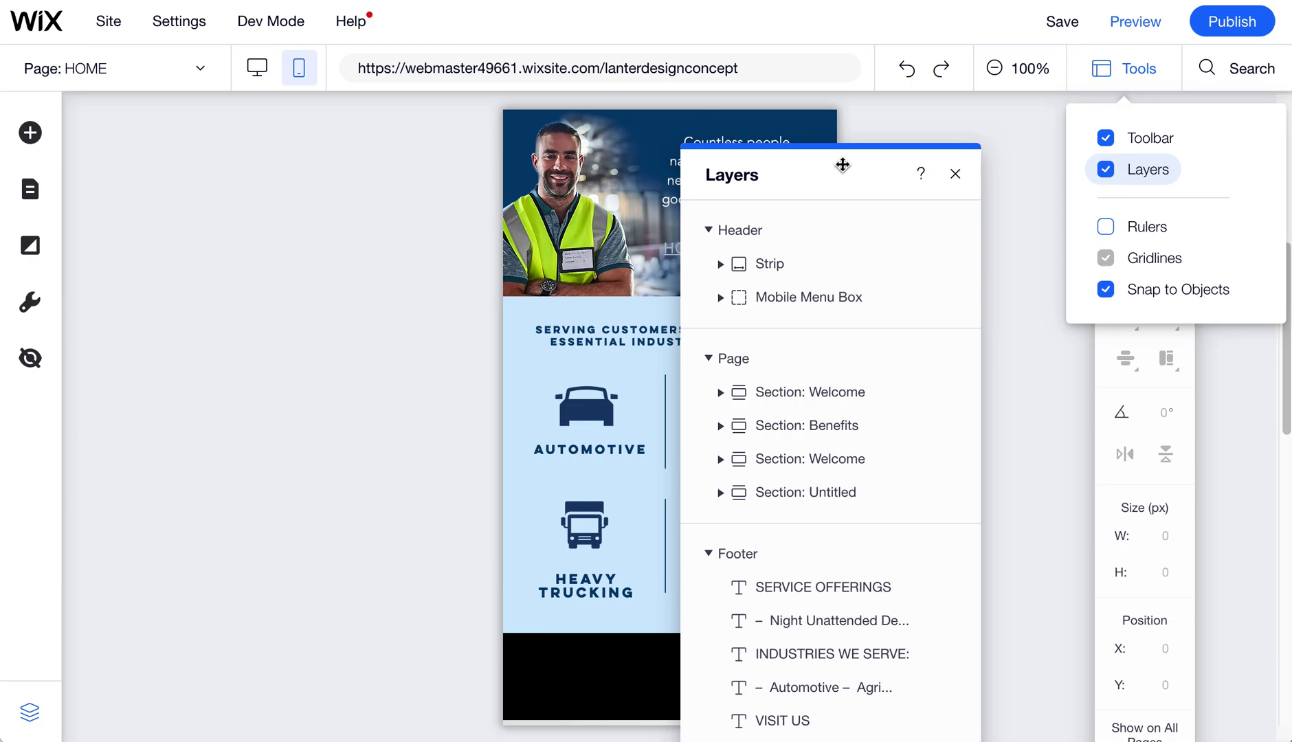
pyautogui.moveTo(843, 165); pyautogui.dragTo(1002, 124)
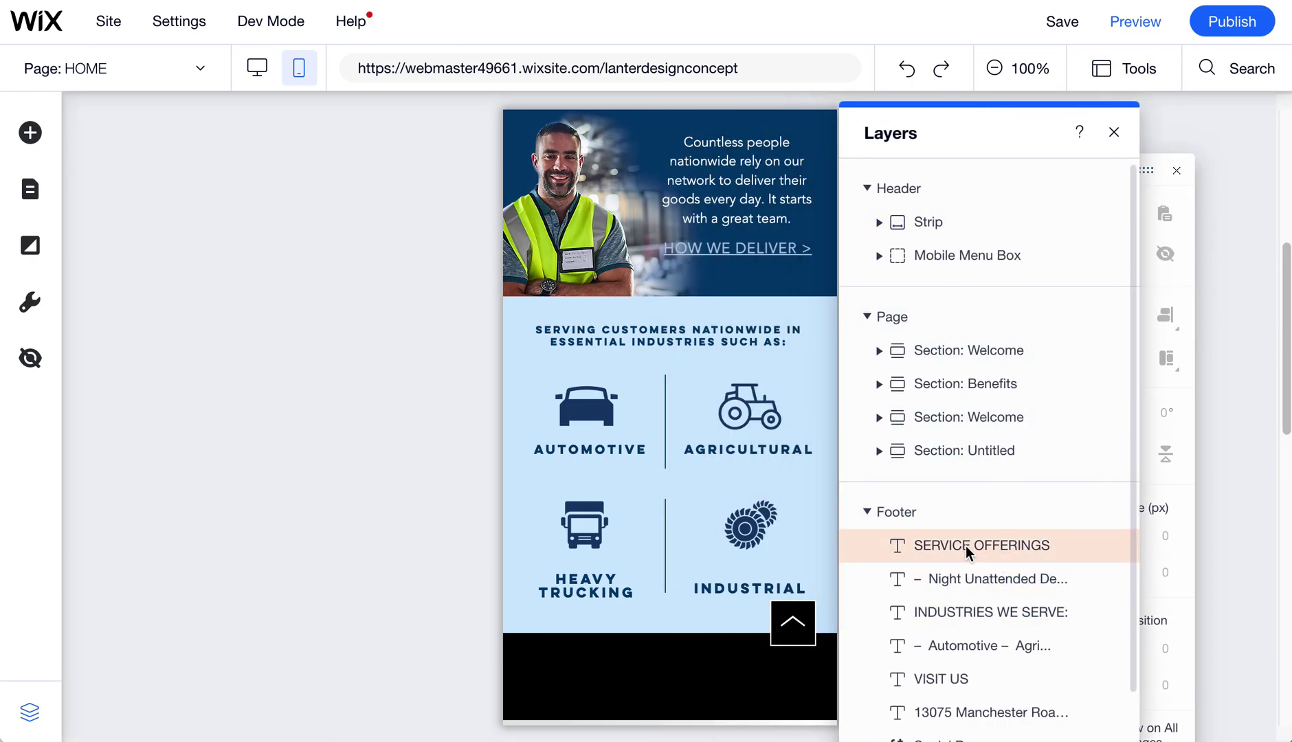
# Expand Section: Welcome and Section: Benefits, and move Vector Art below the recognized-leader text
pyautogui.click(879, 351)
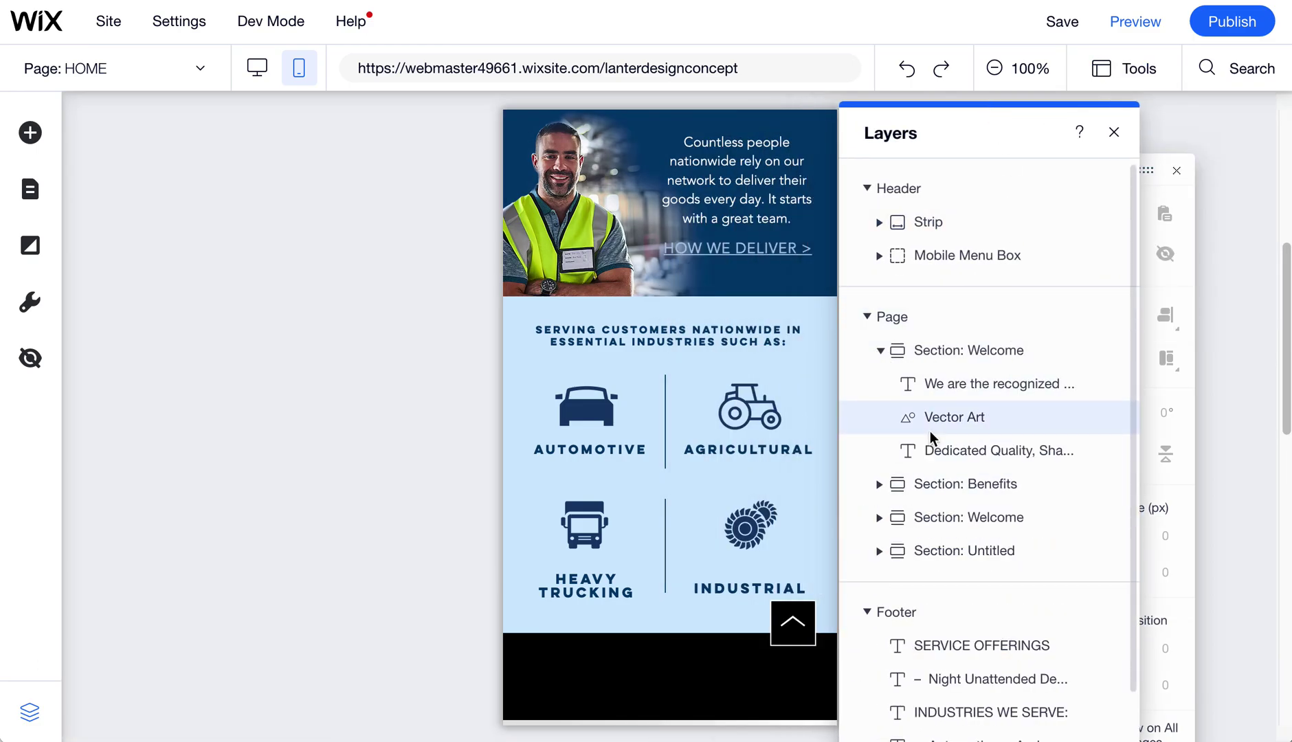
pyautogui.click(879, 484)
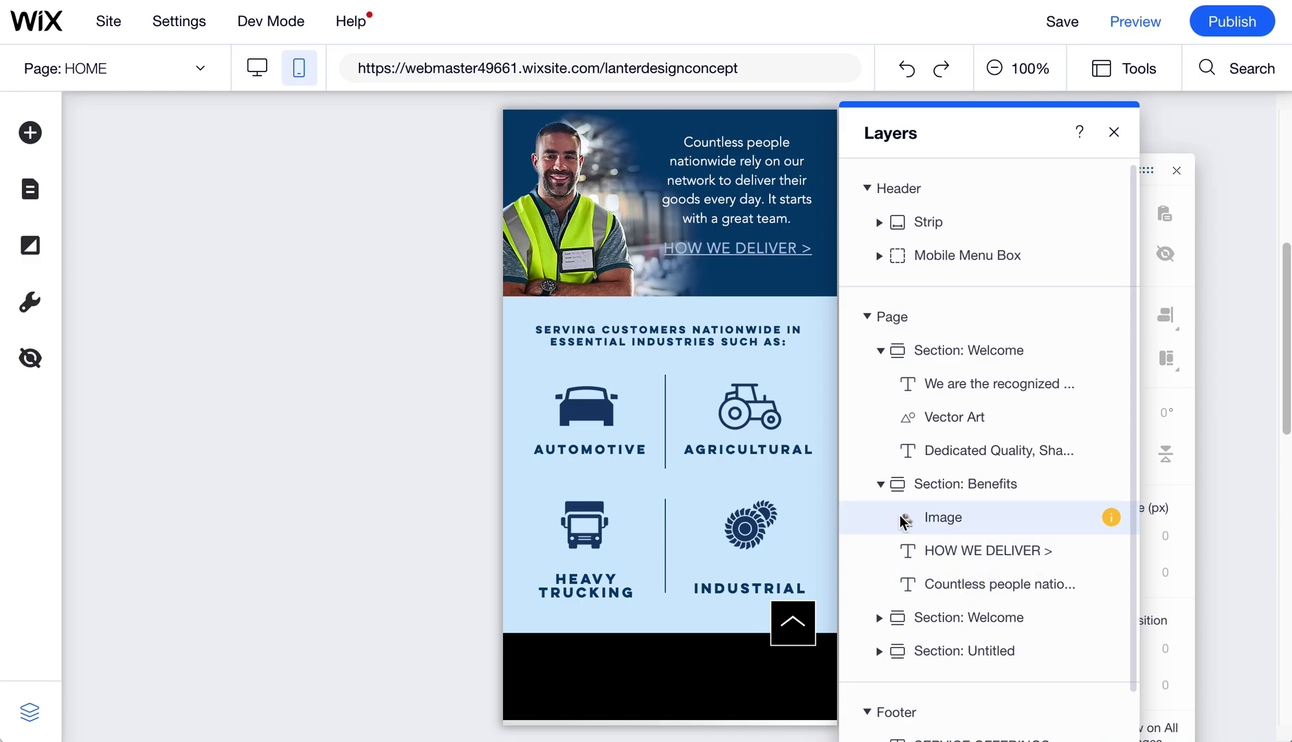
pyautogui.moveTo(1134, 419); pyautogui.dragTo(1131, 347)
pyautogui.moveTo(906, 379); pyautogui.dragTo(854, 407)
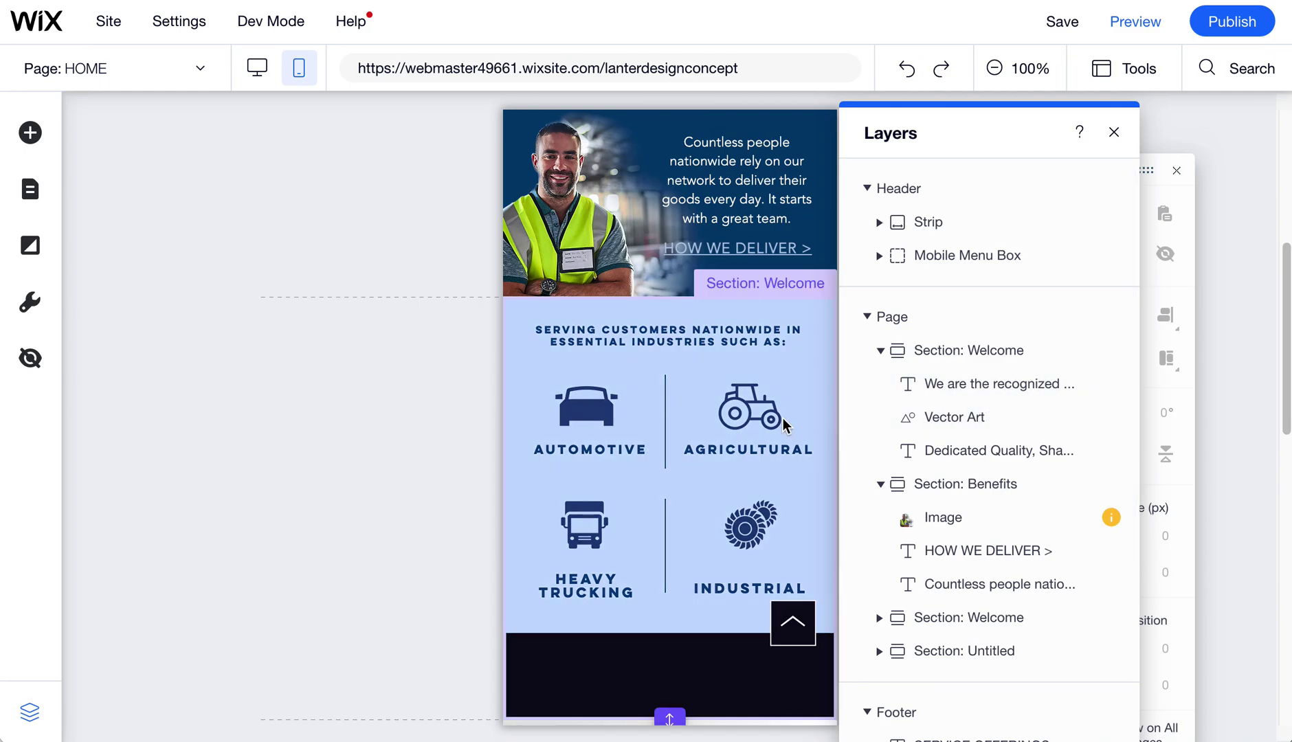
# Inspect the Welcome section, car image, Serving customers heading and header Lanter logo
pyautogui.click(598, 442)
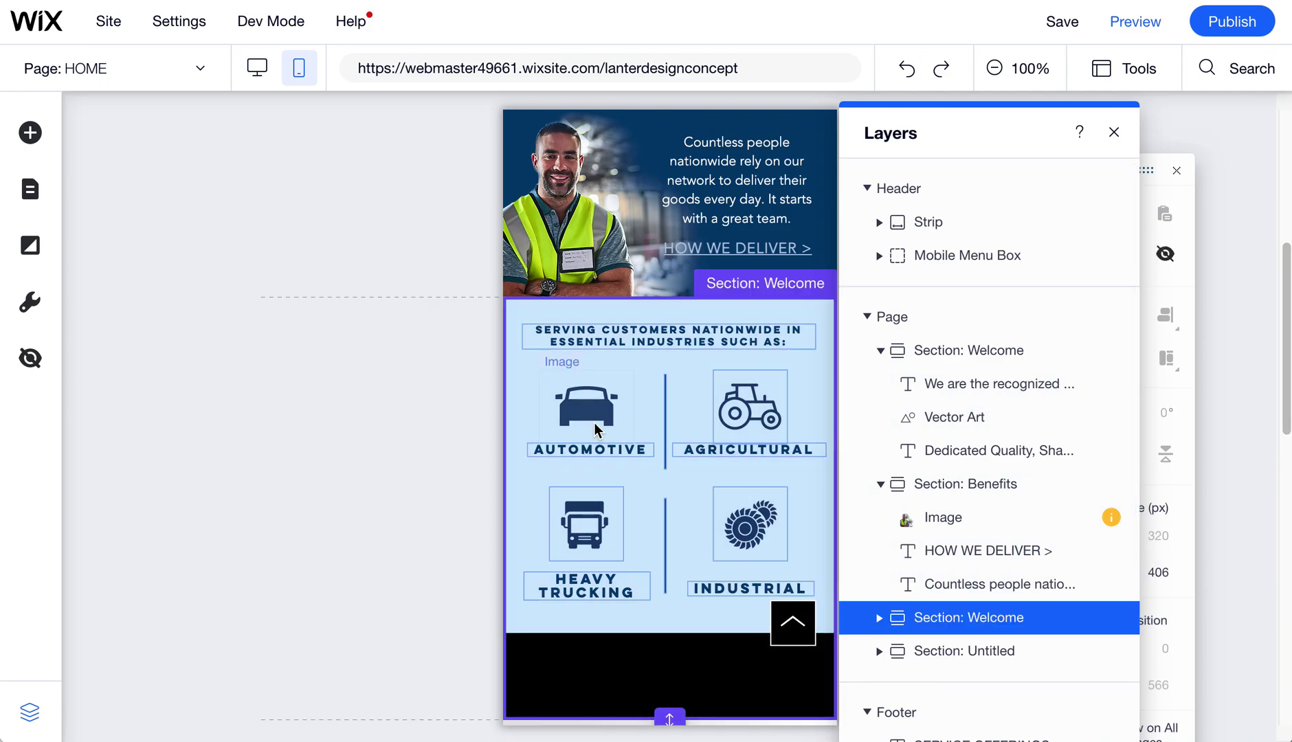
pyautogui.click(595, 426)
pyautogui.scroll(2, 594, 426)
pyautogui.click(595, 426)
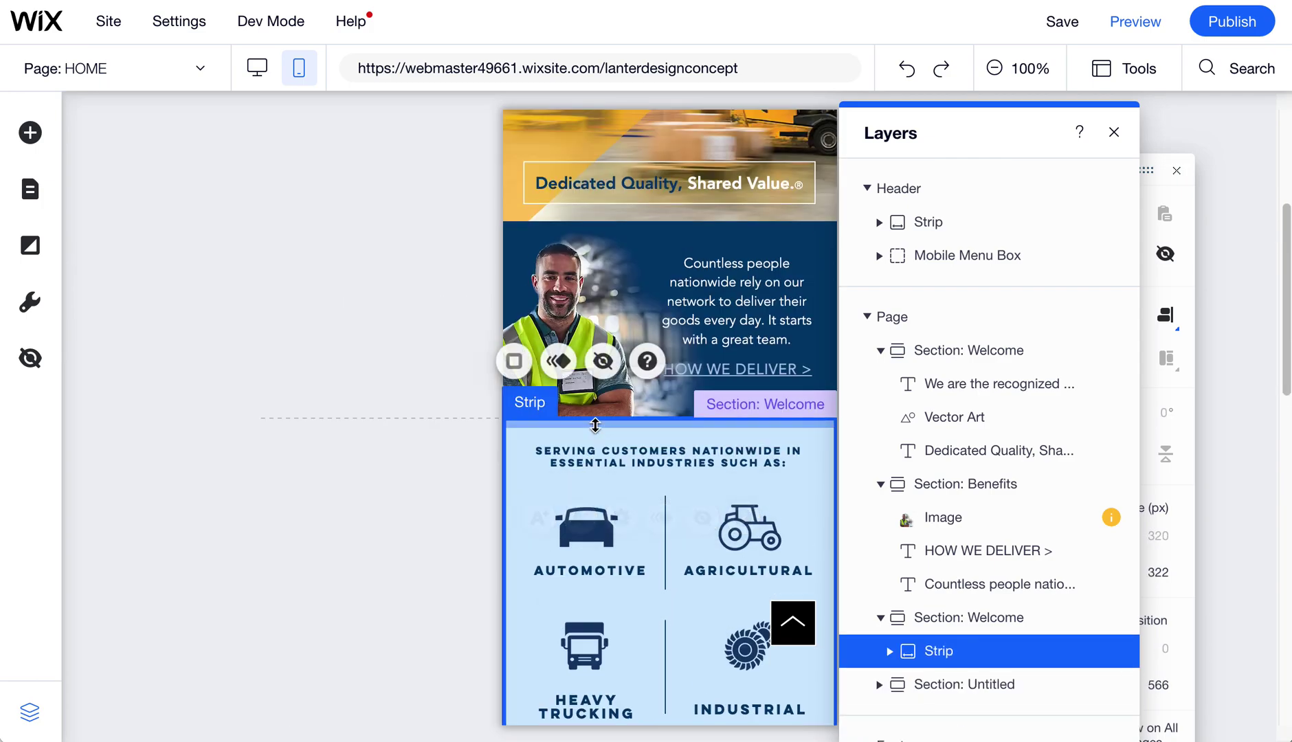
pyautogui.scroll(5, 594, 426)
pyautogui.scroll(2, 594, 426)
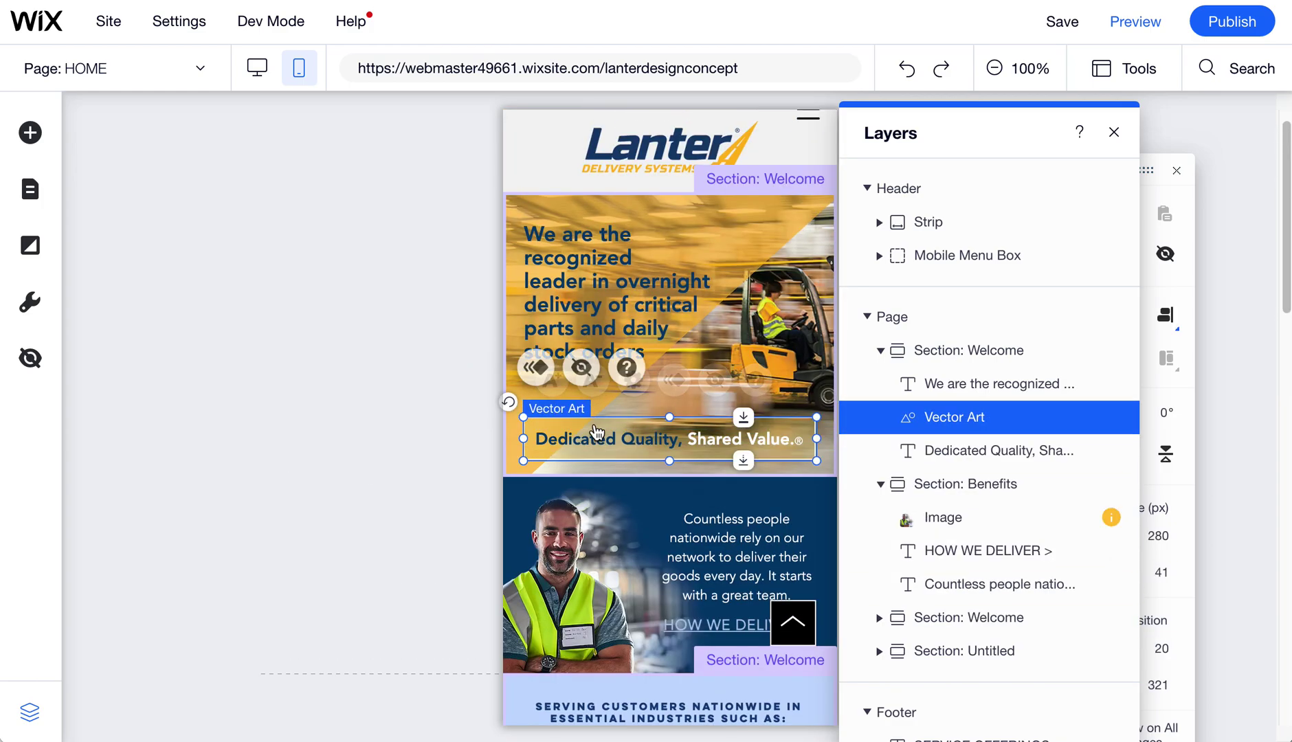
pyautogui.click(667, 172)
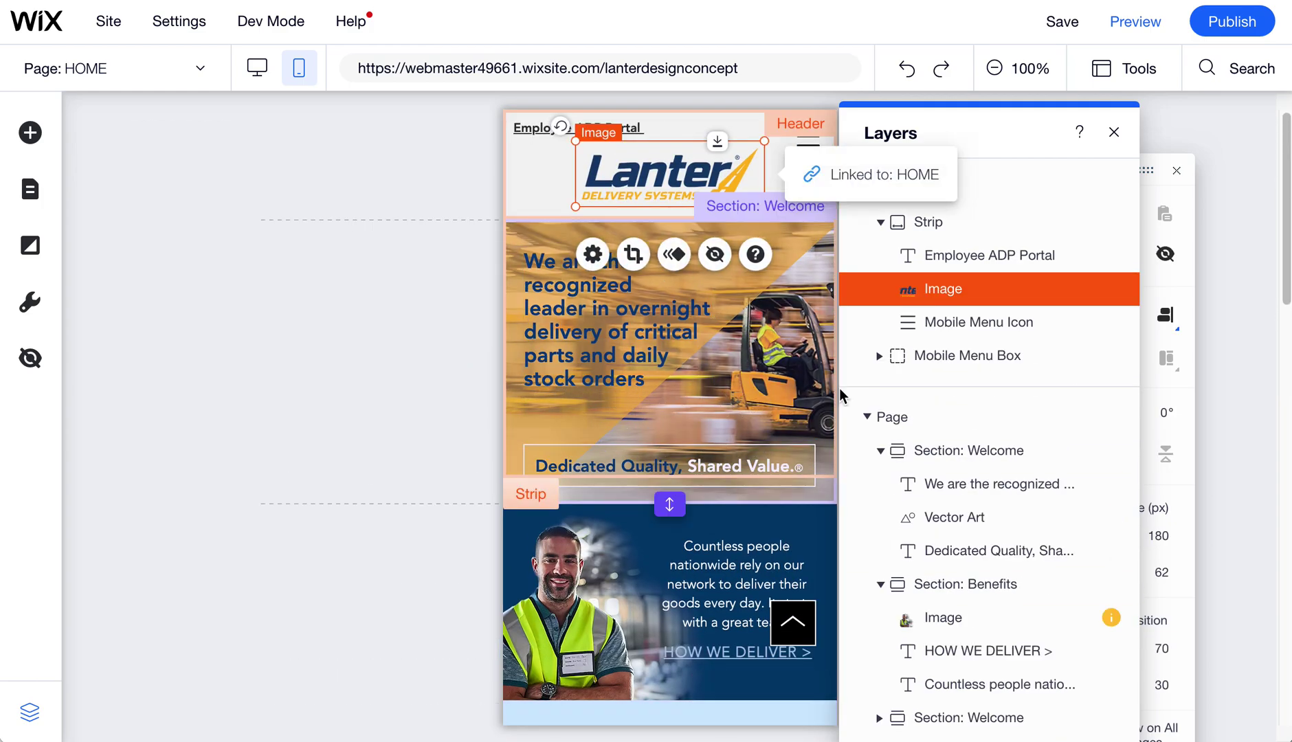
# Dock the Layers panel at the right edge and step the selection back to OUR LOCATIONS
pyautogui.moveTo(983, 133); pyautogui.dragTo(1135, 140)
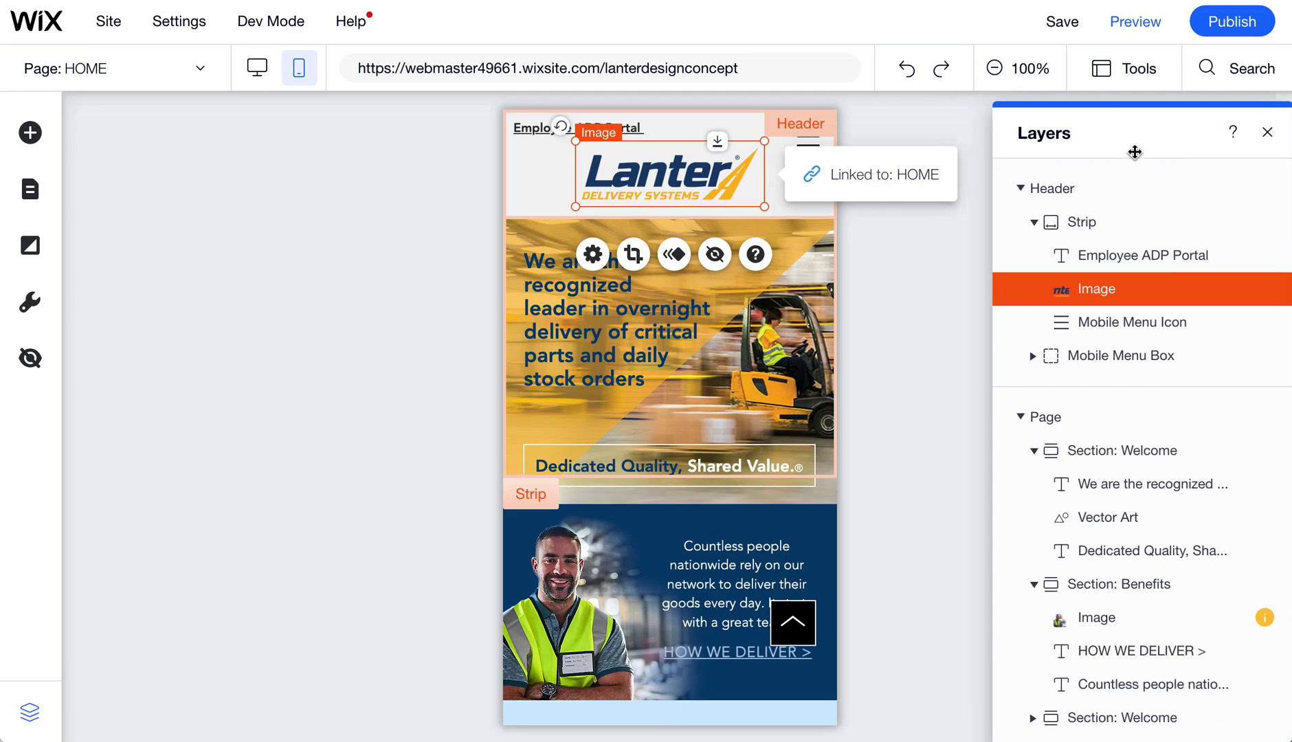
pyautogui.hotkey('shift', 'Tab')
pyautogui.hotkey('shift', 'Tab')
pyautogui.hotkey('shift', 'Tab')
pyautogui.hotkey('shift', 'Tab')
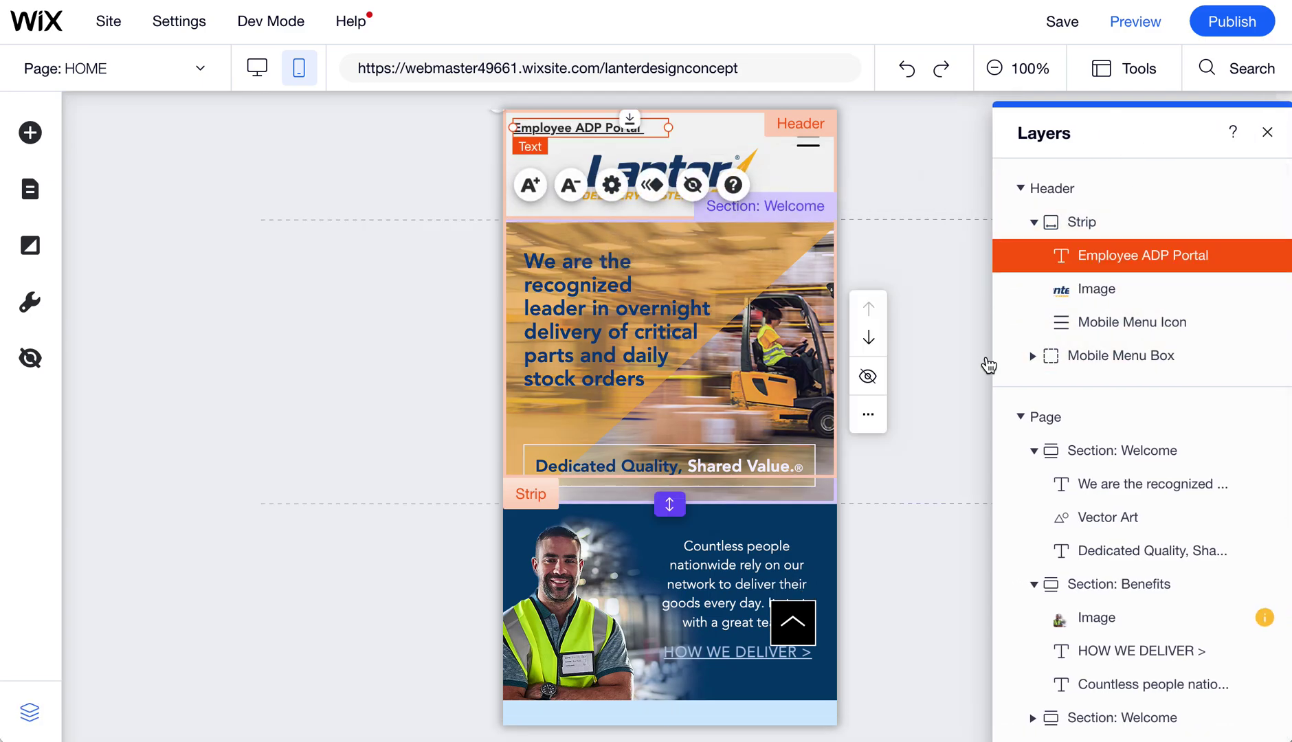
pyautogui.hotkey('shift', 'Tab')
pyautogui.hotkey('shift', 'Tab')
pyautogui.hotkey('shift', 'Tab')
pyautogui.hotkey('shift', 'Tab')
pyautogui.hotkey('shift', 'Tab')
pyautogui.hotkey('shift', 'Tab')
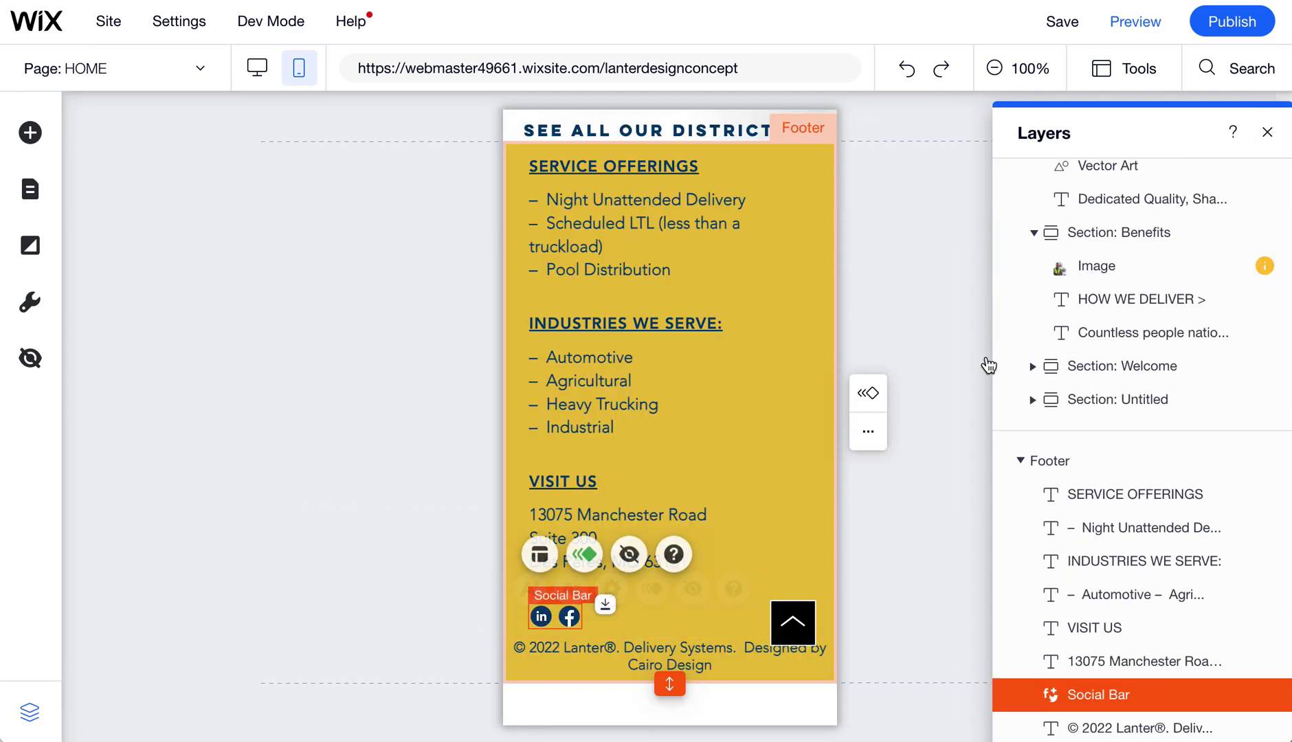
pyautogui.hotkey('shift', 'Tab')
pyautogui.hotkey('shift', 'Tab')
pyautogui.hotkey('shift', 'Tab')
pyautogui.hotkey('shift', 'Tab')
pyautogui.hotkey('shift', 'Tab')
pyautogui.hotkey('shift', 'Tab')
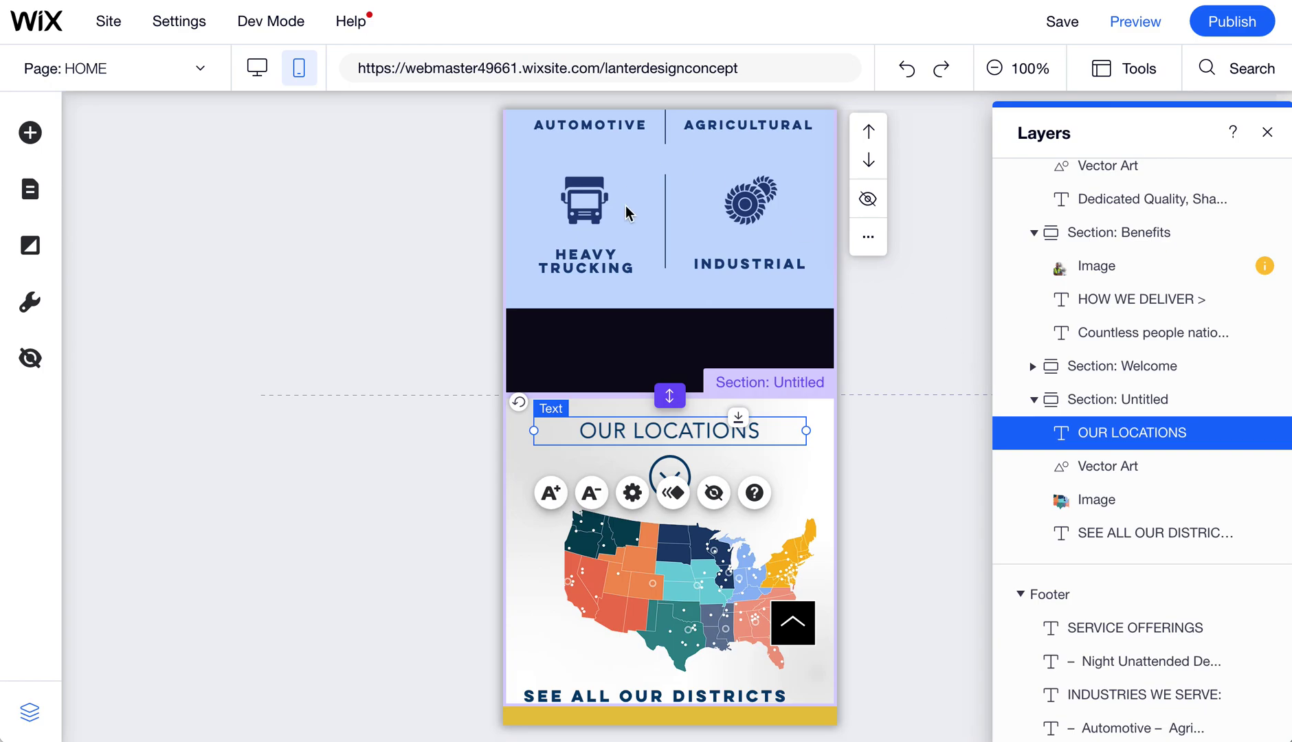
# Collapse the Welcome section to 322 px so OUR LOCATIONS follows the grid, then select the gear image
pyautogui.click(727, 343)
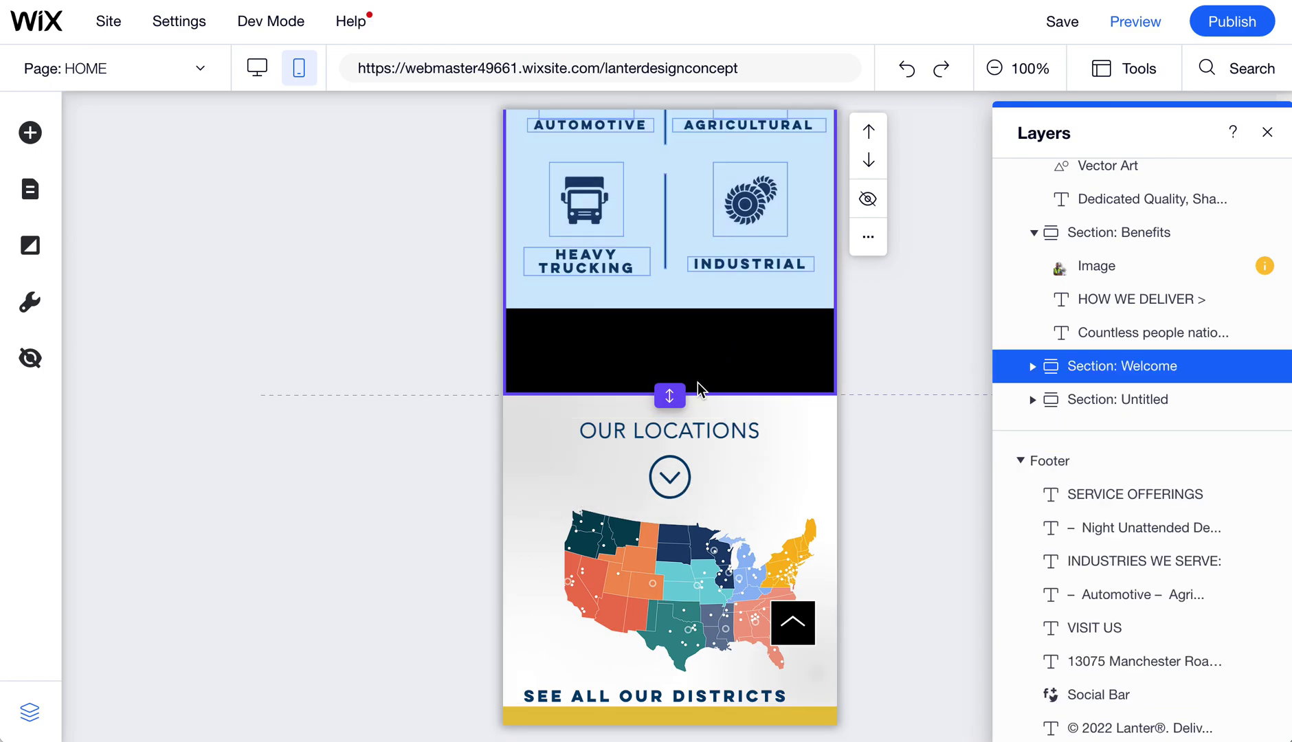
pyautogui.doubleClick(670, 396)
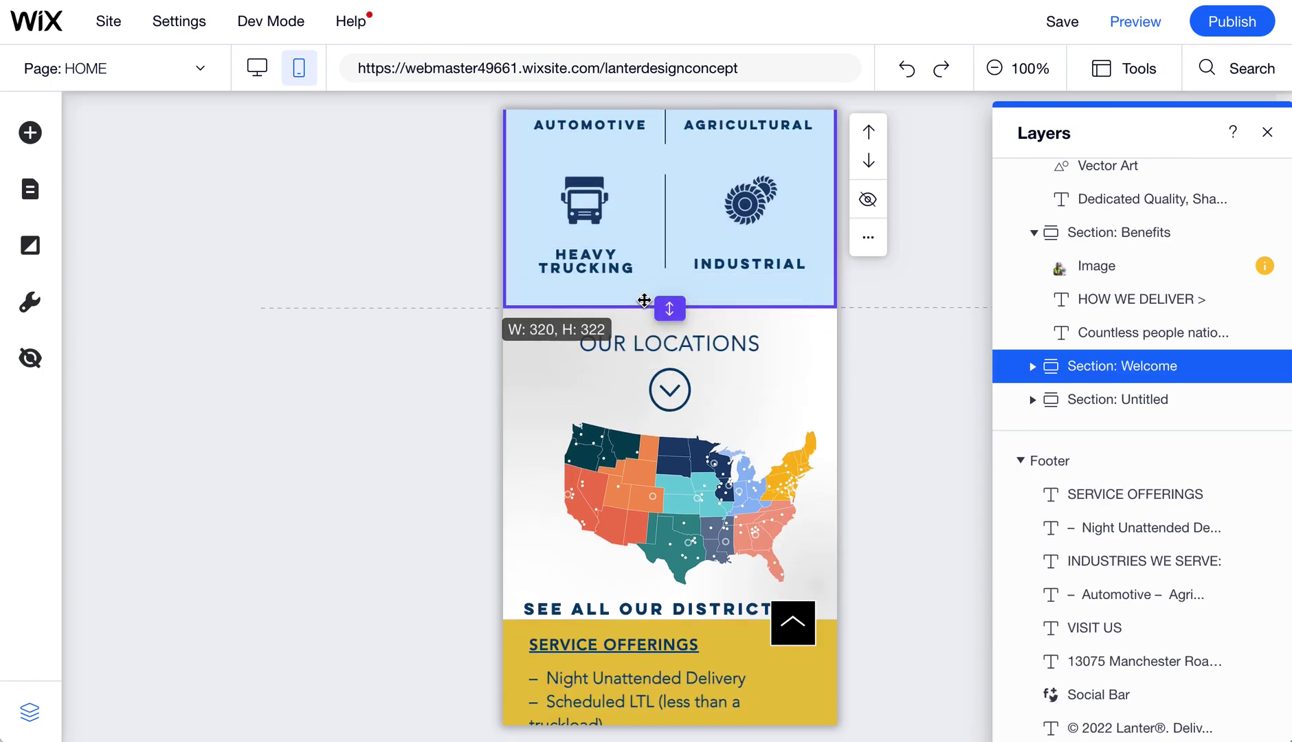
pyautogui.scroll(4, 719, 422)
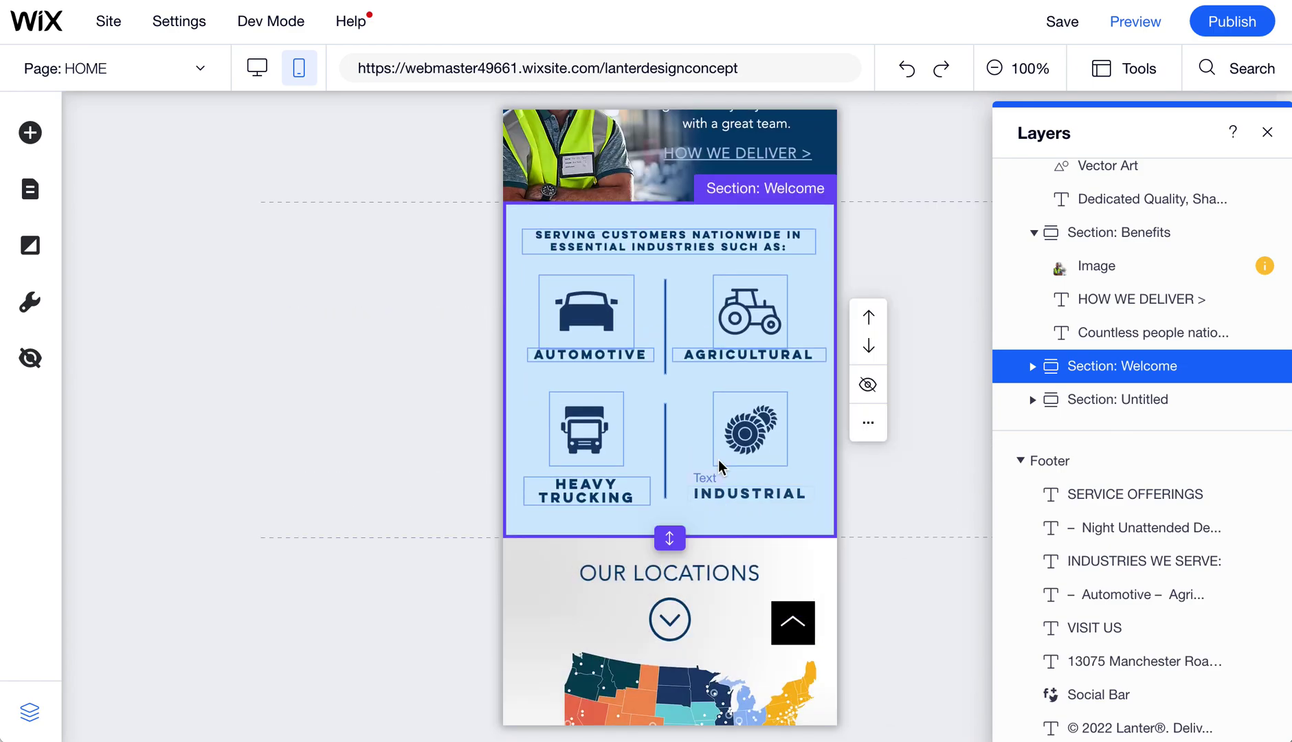
pyautogui.click(754, 431)
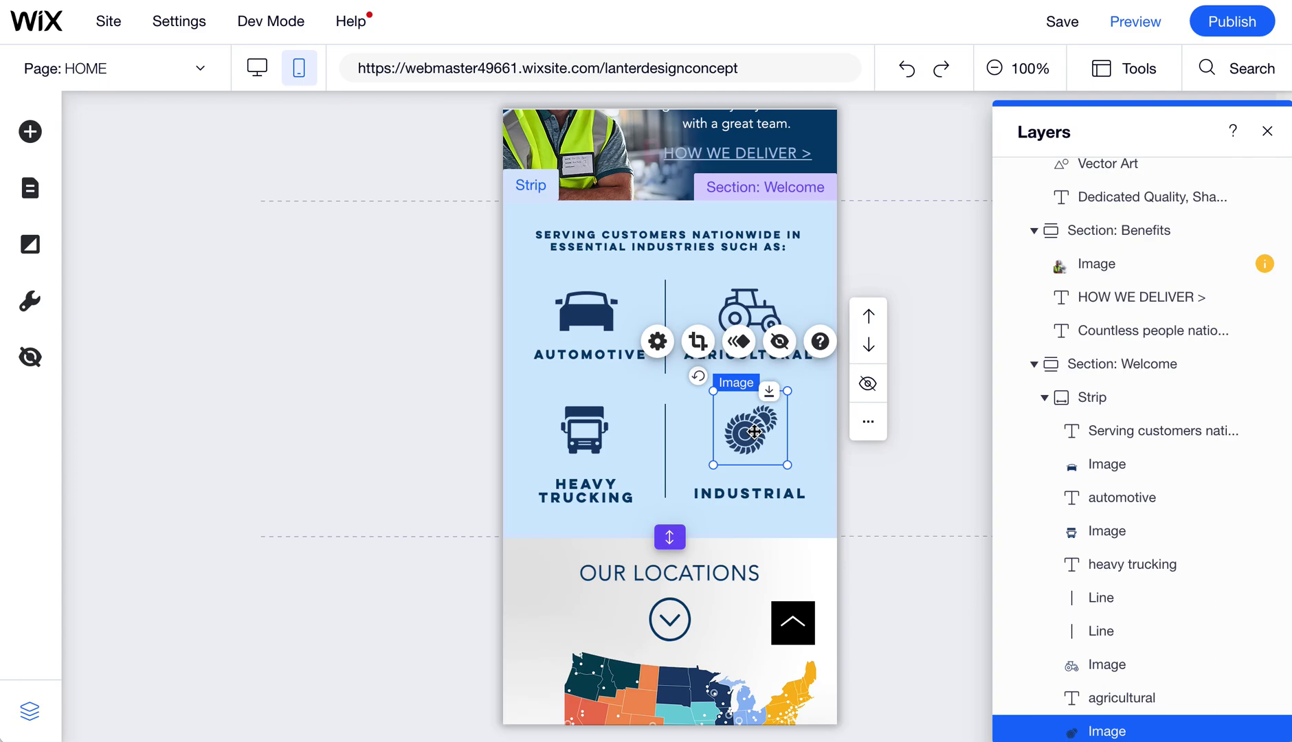